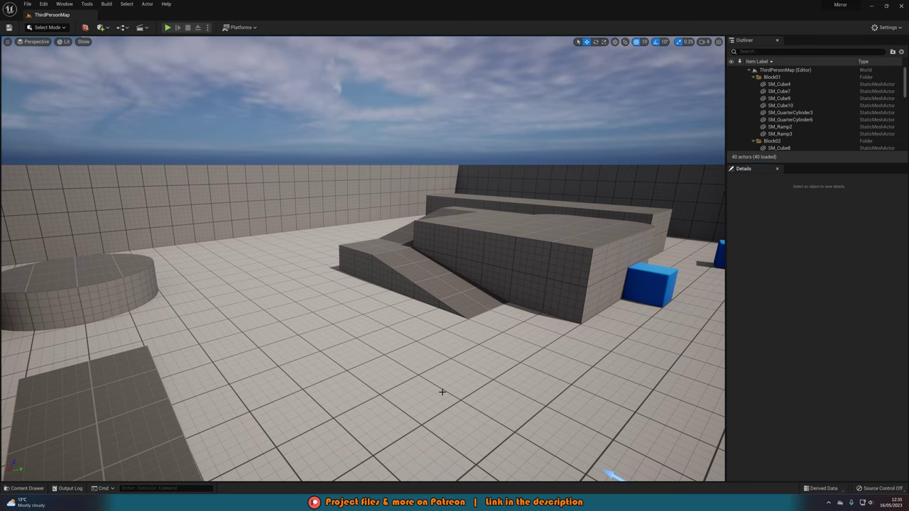
- Create a material named M_Mirror in the Content folder and open it for editing
{"action": "key", "text": "ctrl+space"}
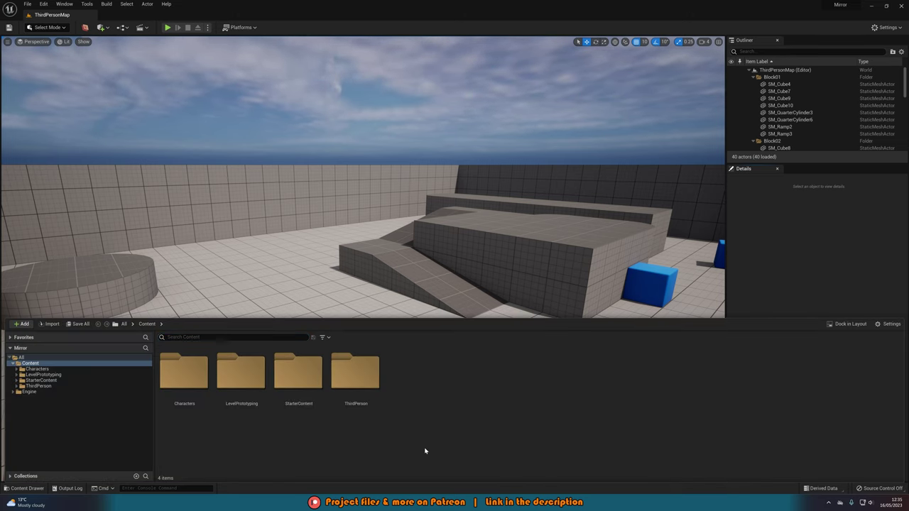
{"action": "right_click", "coordinate": [425, 451]}
{"action": "left_click", "coordinate": [449, 289]}
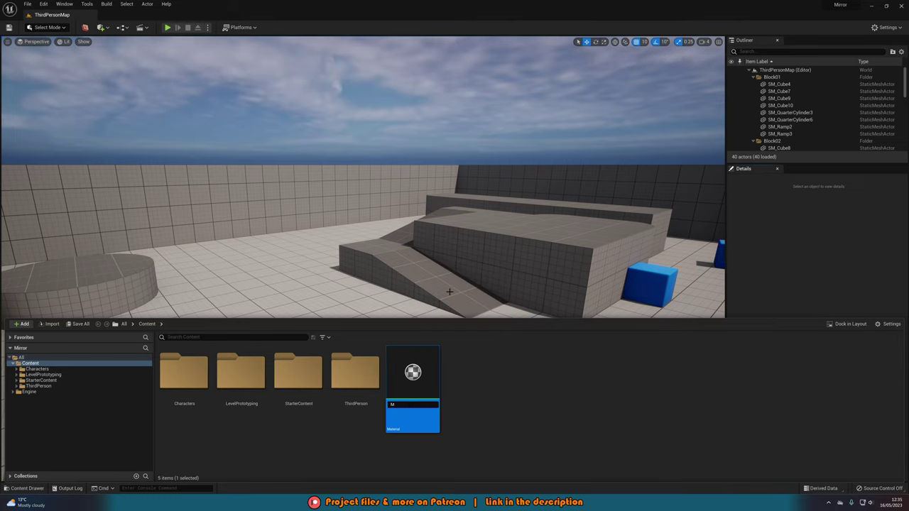
{"action": "key", "text": "Return"}
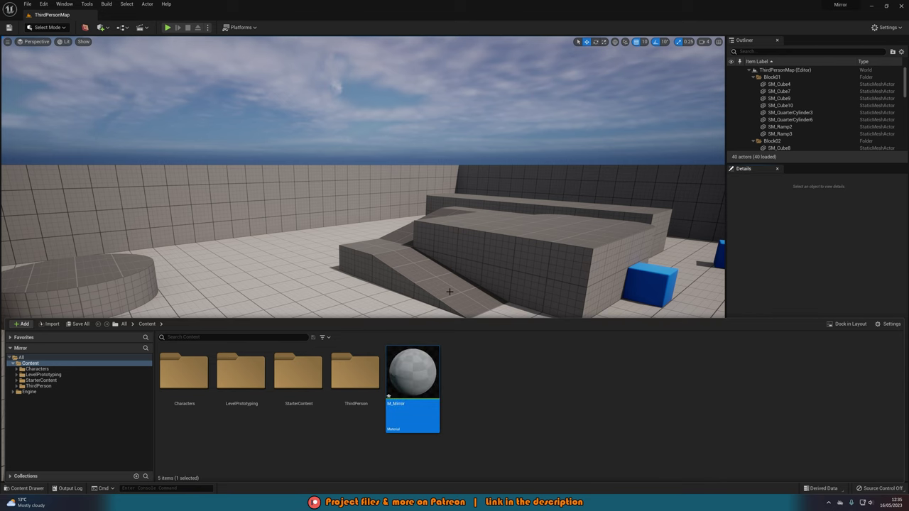
{"action": "left_click", "coordinate": [450, 292]}
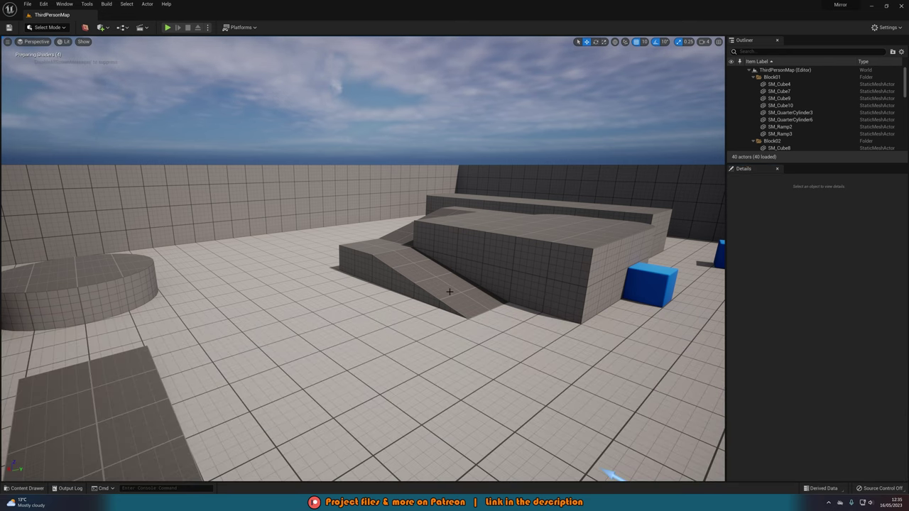
{"action": "left_click_drag", "start_coordinate": [0, 354], "coordinate": [542, 14]}
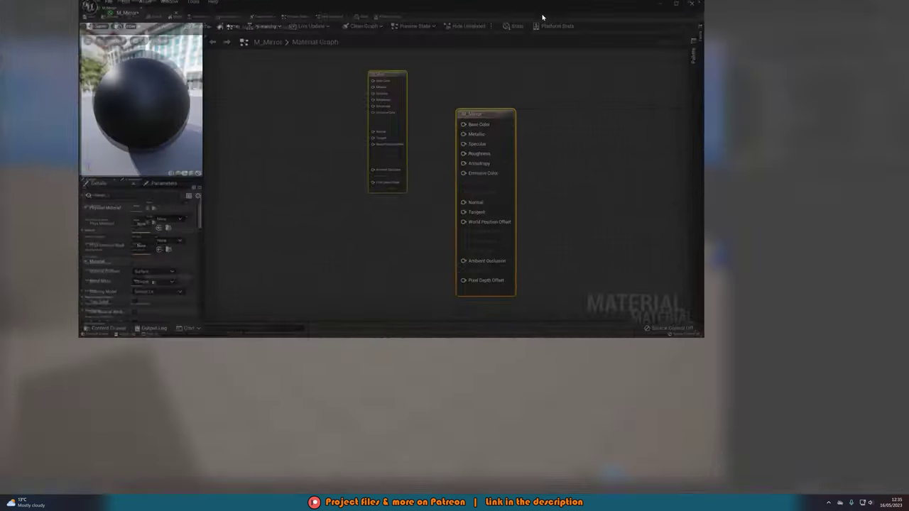
- Add a three-component constant node, set its colour to white (1, 1, 1) and connect it to Base Color
{"action": "left_click", "coordinate": [331, 178]}
{"action": "right_click_drag", "start_coordinate": [331, 178], "coordinate": [362, 205]}
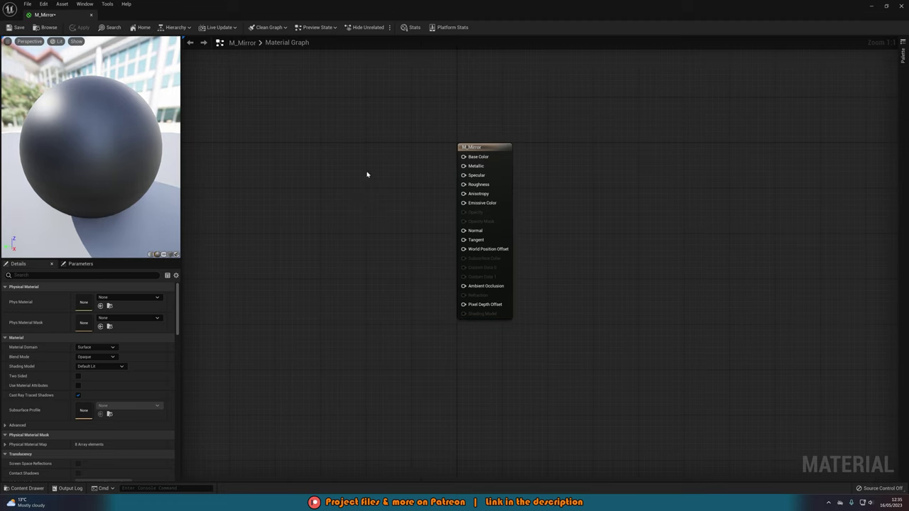
{"action": "left_click", "coordinate": [339, 132]}
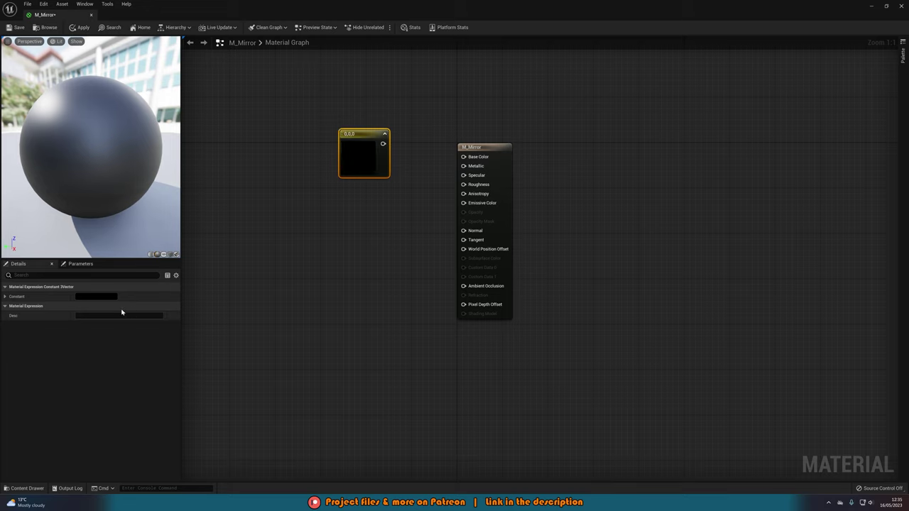
{"action": "left_click", "coordinate": [98, 296]}
{"action": "left_click_drag", "start_coordinate": [212, 367], "coordinate": [217, 306]}
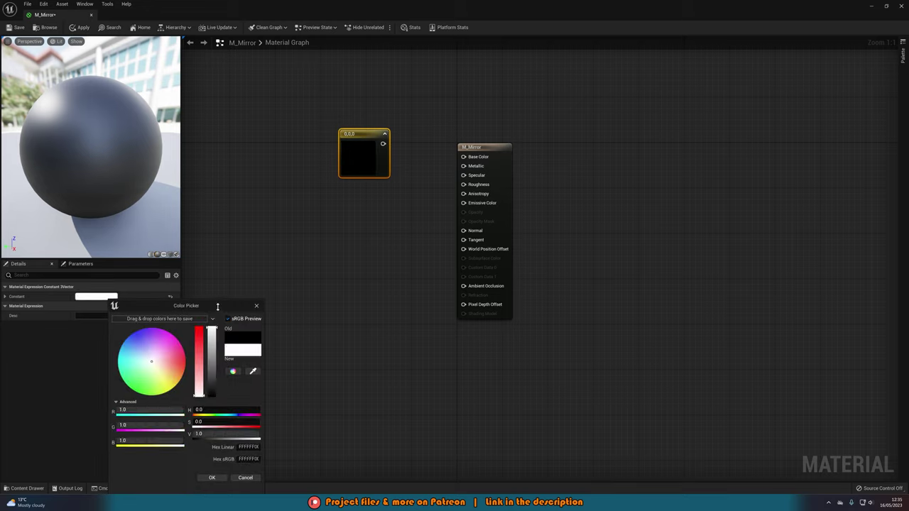
{"action": "left_click", "coordinate": [211, 478]}
{"action": "left_click_drag", "start_coordinate": [383, 144], "coordinate": [470, 157]}
{"action": "left_click_drag", "start_coordinate": [362, 162], "coordinate": [389, 175]}
{"action": "left_click", "coordinate": [381, 203]}
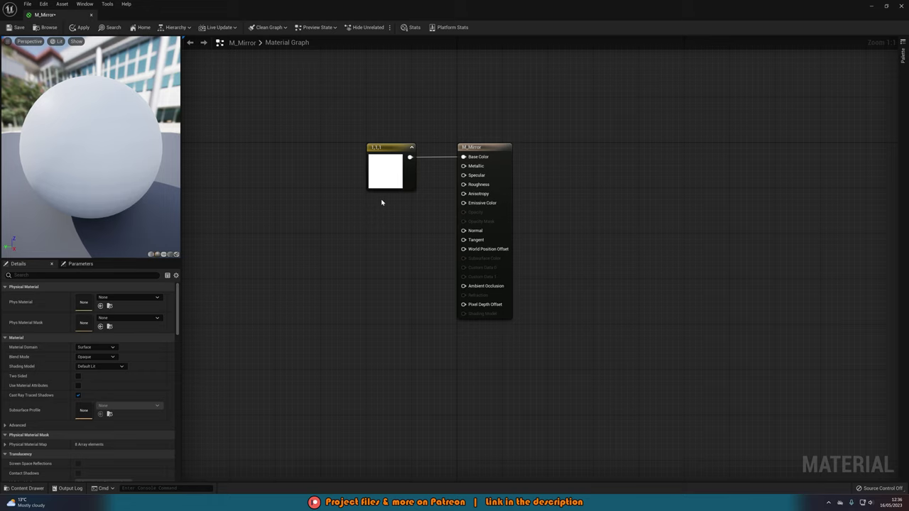
- Add three single-value Constant nodes in an evenly spaced column below the white colour node
{"action": "left_click", "coordinate": [390, 204]}
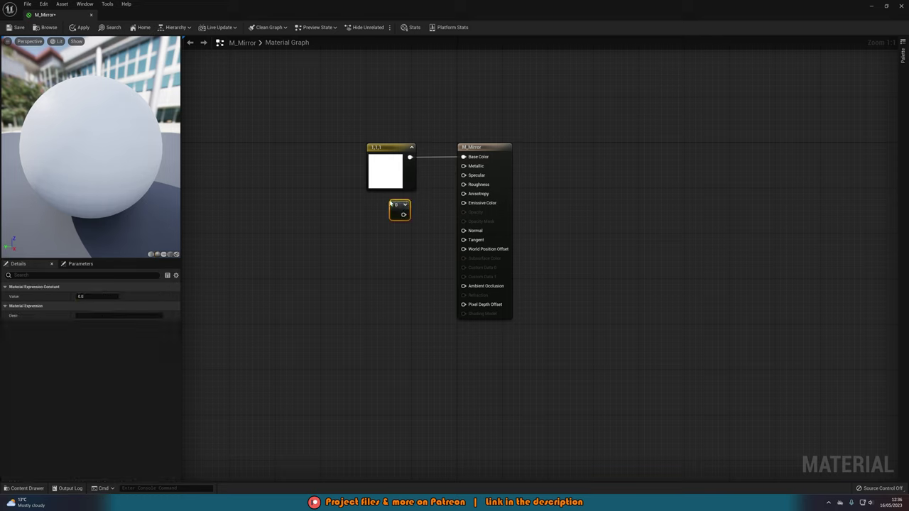
{"action": "left_click", "coordinate": [391, 236]}
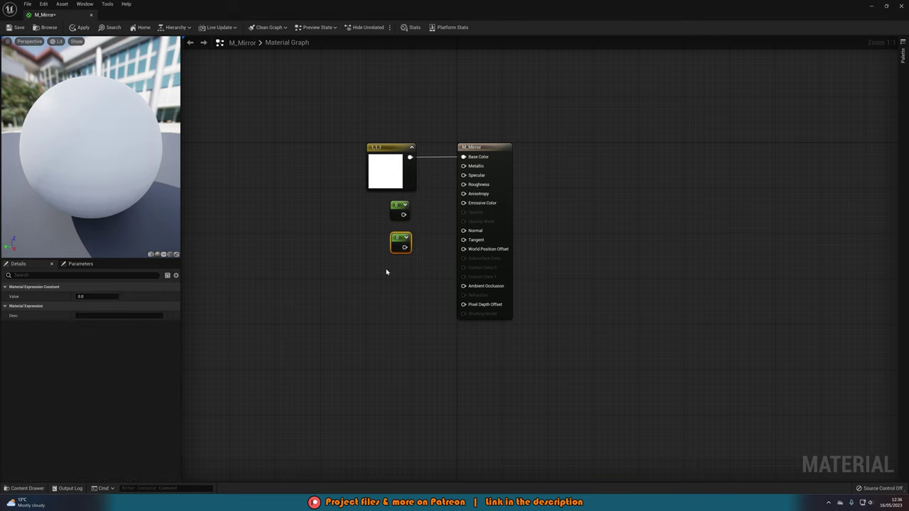
{"action": "left_click", "coordinate": [387, 270]}
{"action": "left_click_drag", "start_coordinate": [399, 237], "coordinate": [399, 235]}
{"action": "left_click_drag", "start_coordinate": [396, 275], "coordinate": [398, 263]}
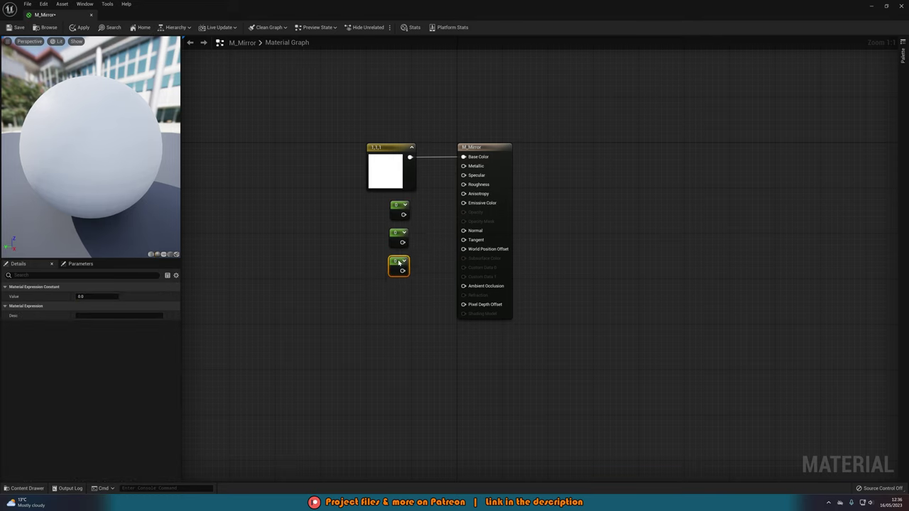
- Set the upper two Constant nodes to 1, keeping the third one at 0
{"action": "left_click", "coordinate": [399, 211]}
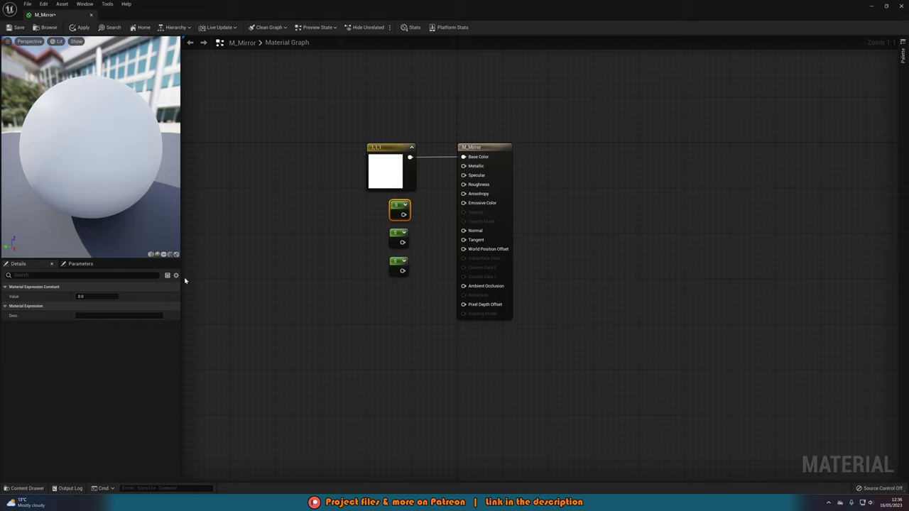
{"action": "left_click", "coordinate": [96, 296]}
{"action": "type", "text": "1"}
{"action": "key", "text": "Return"}
{"action": "left_click", "coordinate": [395, 237]}
{"action": "type", "text": "1"}
{"action": "key", "text": "Return"}
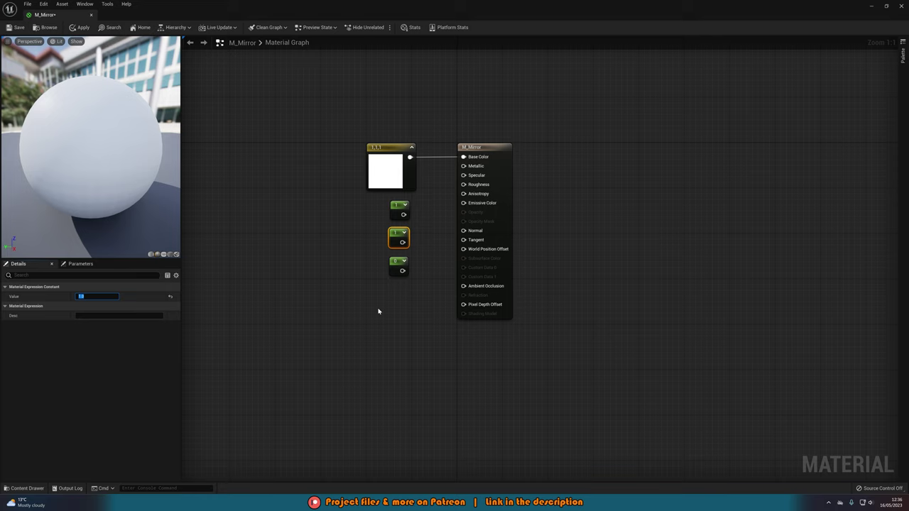
{"action": "left_click", "coordinate": [399, 262]}
{"action": "left_click", "coordinate": [424, 248]}
- Connect the three Constant nodes, from top to bottom, to Metallic, Specular and Roughness
{"action": "right_click_drag", "start_coordinate": [424, 248], "coordinate": [411, 257]}
{"action": "left_click_drag", "start_coordinate": [390, 224], "coordinate": [451, 179]}
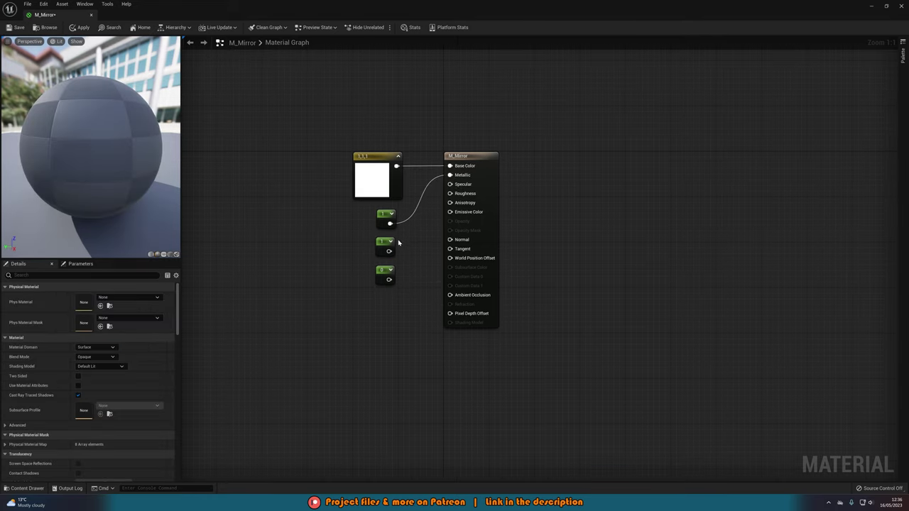
{"action": "left_click_drag", "start_coordinate": [389, 251], "coordinate": [449, 184]}
{"action": "left_click_drag", "start_coordinate": [387, 280], "coordinate": [449, 193]}
{"action": "left_click", "coordinate": [383, 271]}
{"action": "left_click", "coordinate": [371, 274]}
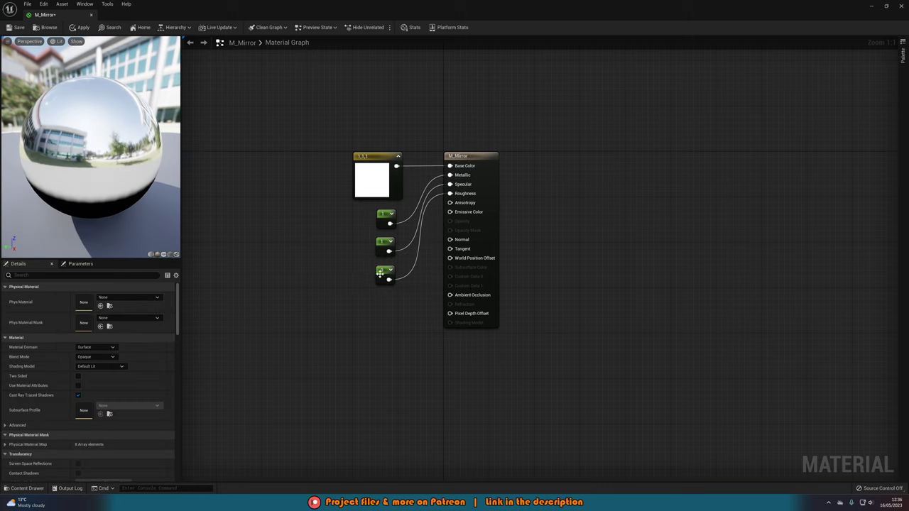
- Move the colour node and the three Constant nodes together higher up beside the M_Mirror node
{"action": "right_click_drag", "start_coordinate": [371, 274], "coordinate": [353, 281]}
{"action": "left_click_drag", "start_coordinate": [346, 321], "coordinate": [373, 229]}
{"action": "left_click_drag", "start_coordinate": [372, 228], "coordinate": [376, 229]}
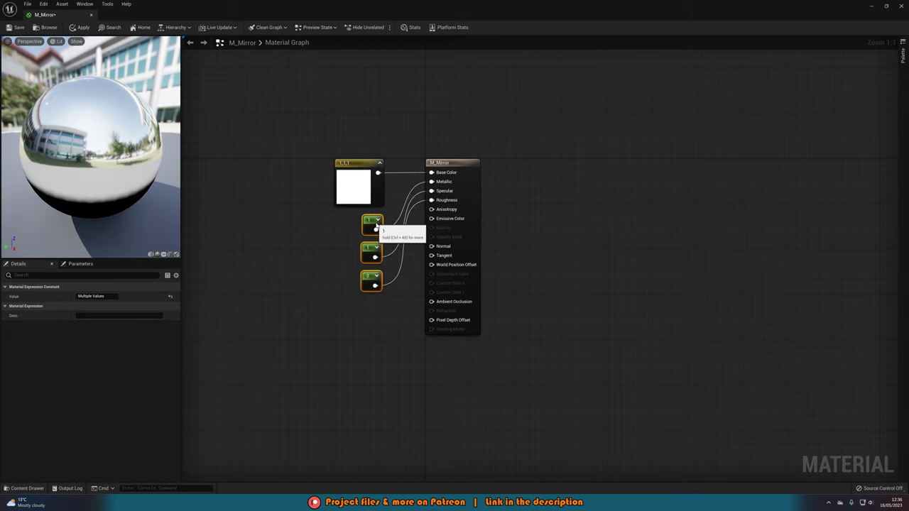
{"action": "left_click", "coordinate": [354, 234]}
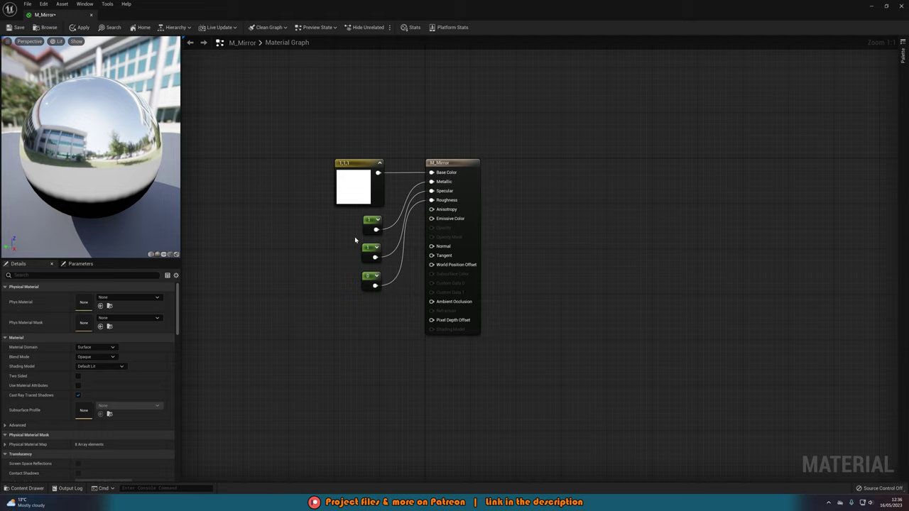
{"action": "left_click_drag", "start_coordinate": [311, 341], "coordinate": [363, 141]}
{"action": "left_click", "coordinate": [320, 182]}
{"action": "right_click_drag", "start_coordinate": [330, 192], "coordinate": [288, 230]}
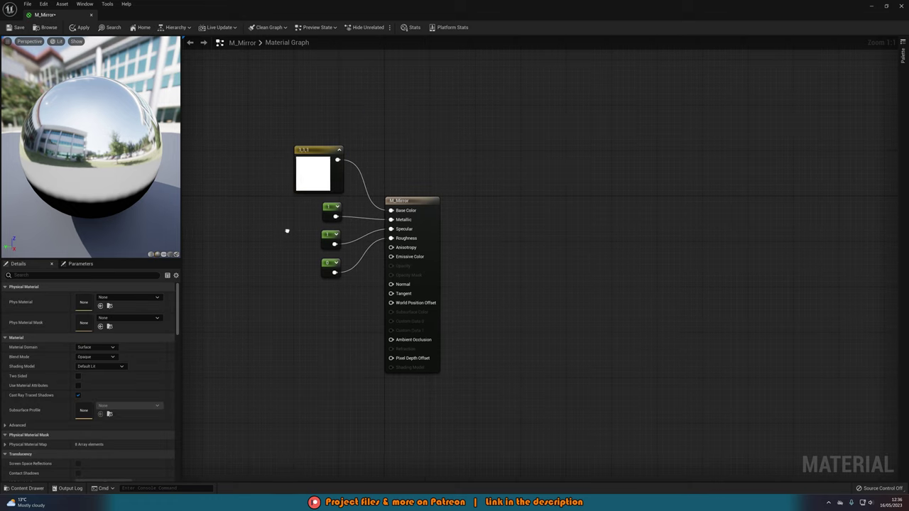
{"action": "left_click_drag", "start_coordinate": [233, 324], "coordinate": [333, 135]}
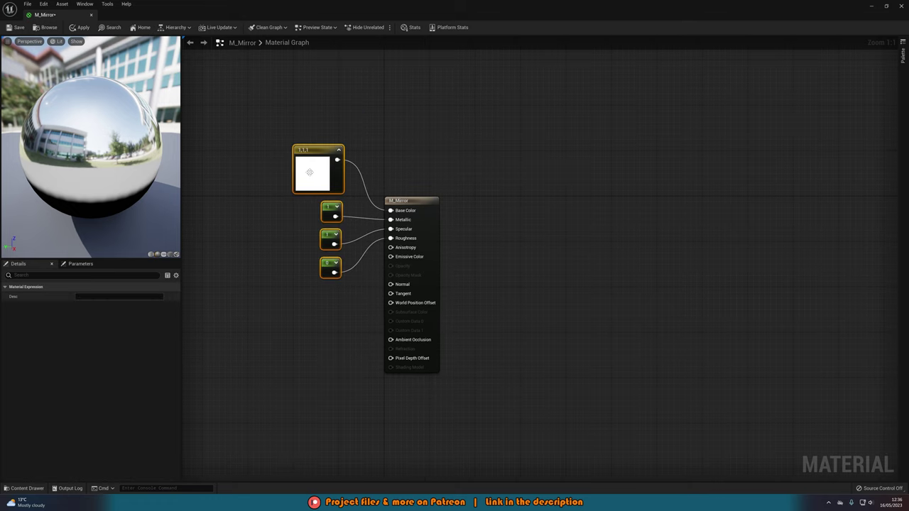
{"action": "left_click", "coordinate": [274, 247]}
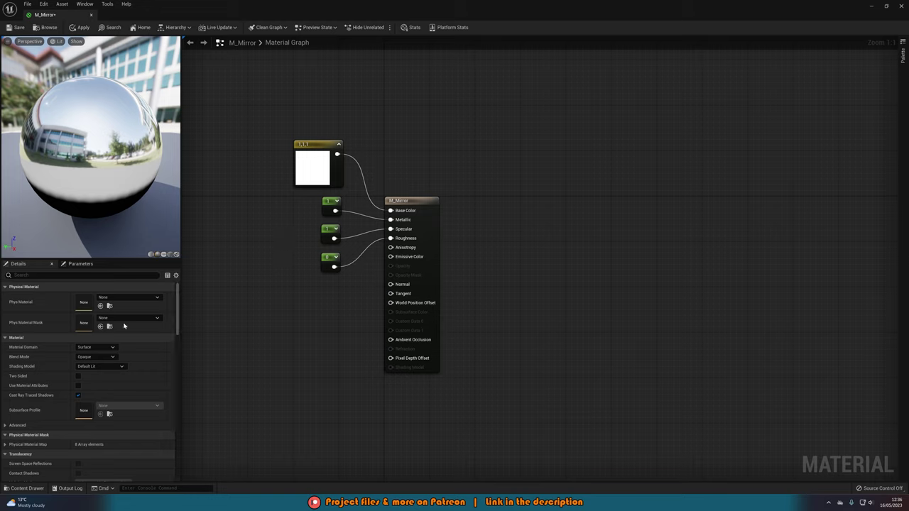
- Enable High Quality Reflections and Planar Reflections in the material's Forward Shading settings, and apply the changes
{"action": "scroll", "coordinate": [67, 346], "scroll_direction": "down", "scroll_amount": 10}
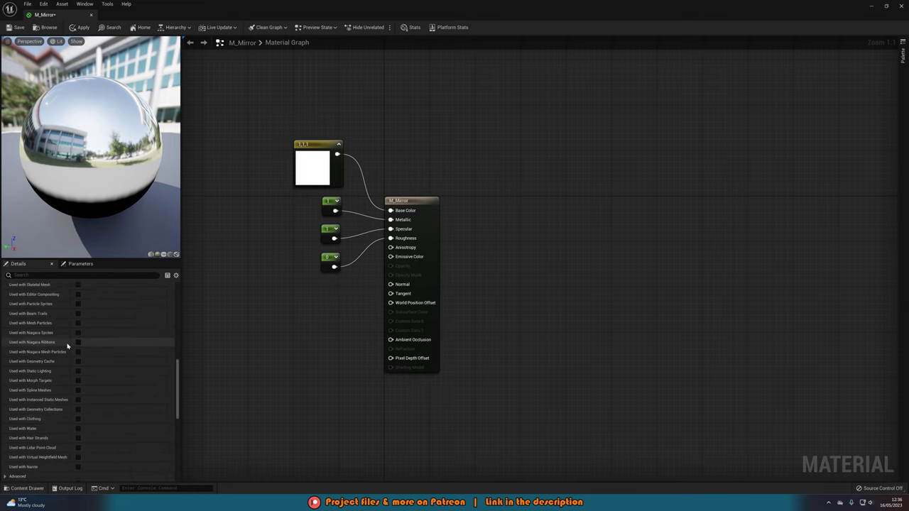
{"action": "scroll", "coordinate": [68, 345], "scroll_direction": "down", "scroll_amount": 4}
{"action": "scroll", "coordinate": [69, 344], "scroll_direction": "down", "scroll_amount": 5}
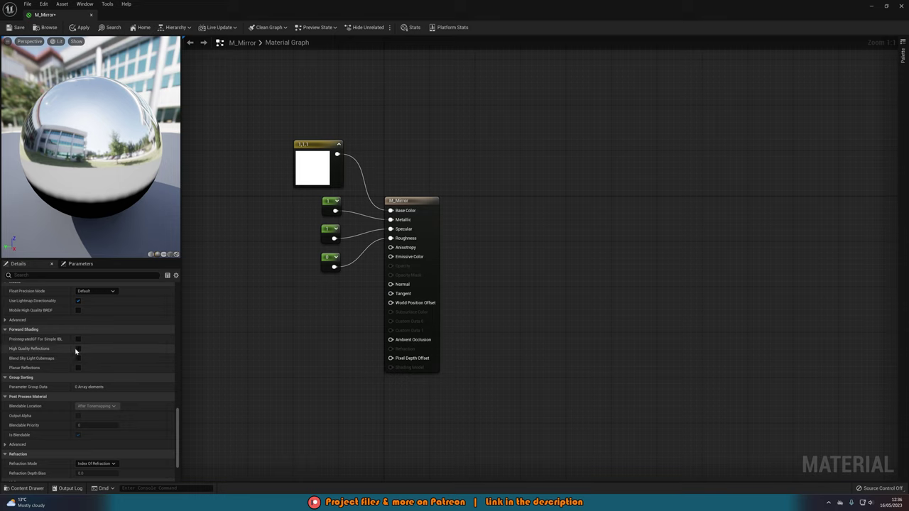
{"action": "left_click", "coordinate": [79, 349]}
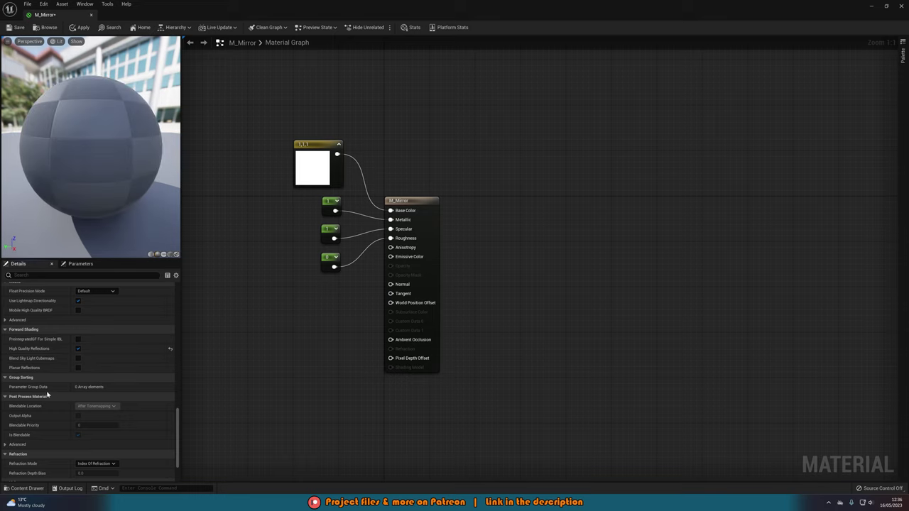
{"action": "left_click", "coordinate": [78, 368]}
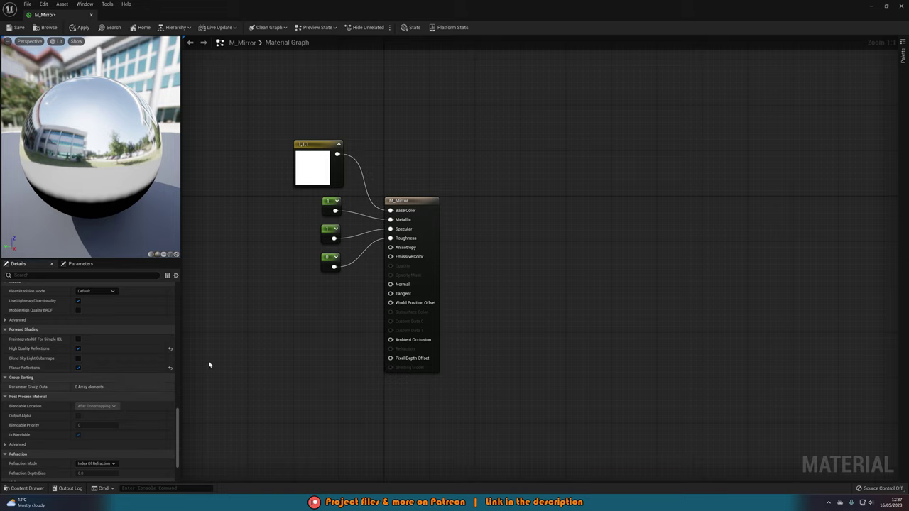
{"action": "left_click", "coordinate": [81, 28]}
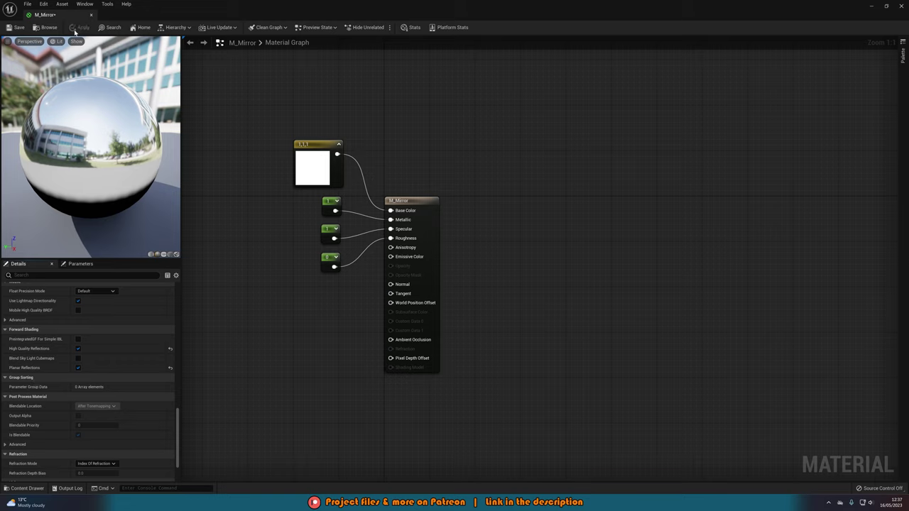
{"action": "left_click", "coordinate": [901, 6]}
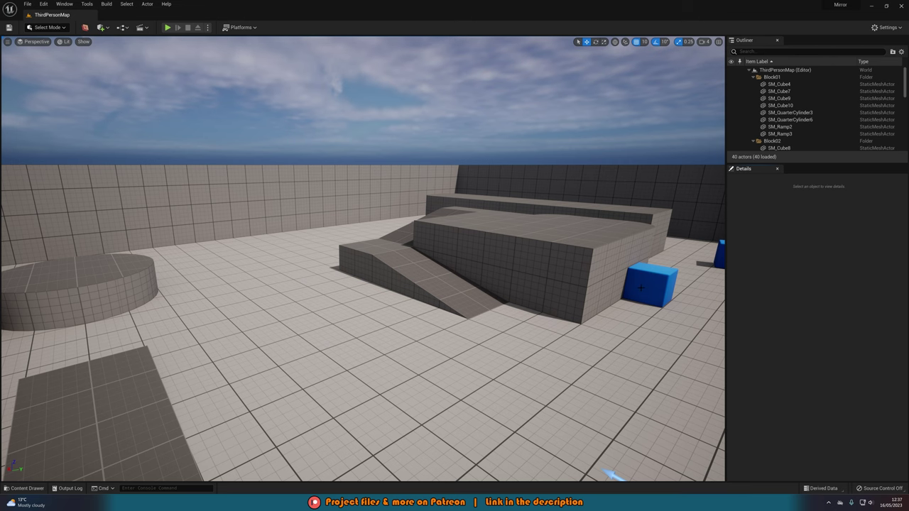
- Place a Cube shape in the level in front of the long light-coloured wall
{"action": "key", "text": "w"}
{"action": "right_click_drag", "start_coordinate": [490, 257], "coordinate": [471, 238]}
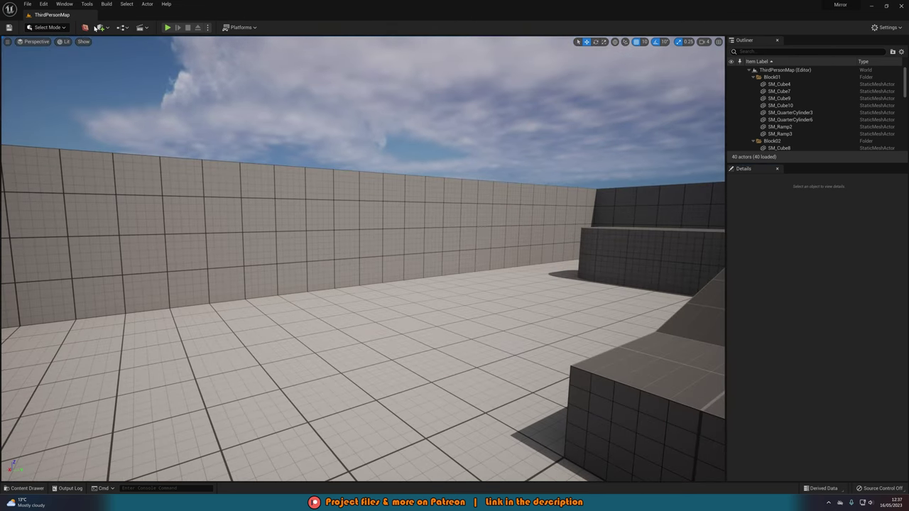
{"action": "left_click", "coordinate": [104, 27]}
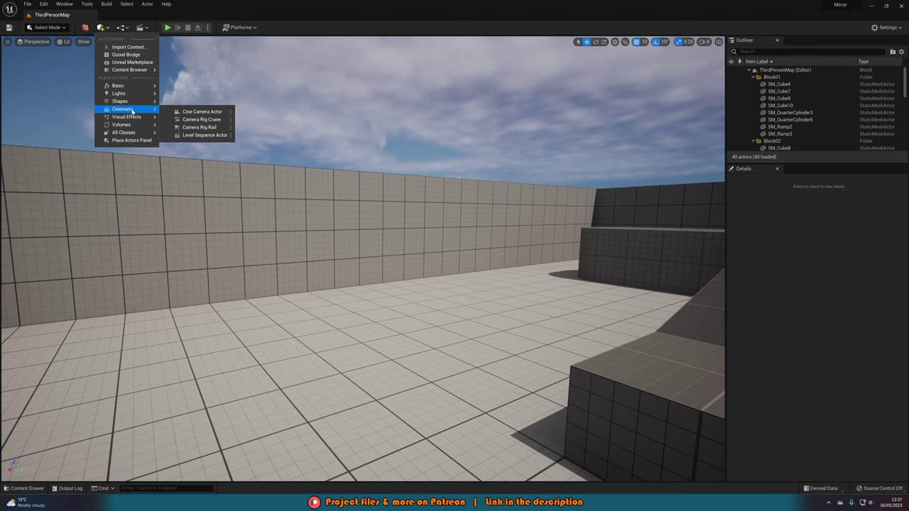
{"action": "mouse_move", "coordinate": [132, 101]}
{"action": "left_click", "coordinate": [187, 105]}
{"action": "right_click_drag", "start_coordinate": [380, 248], "coordinate": [395, 248]}
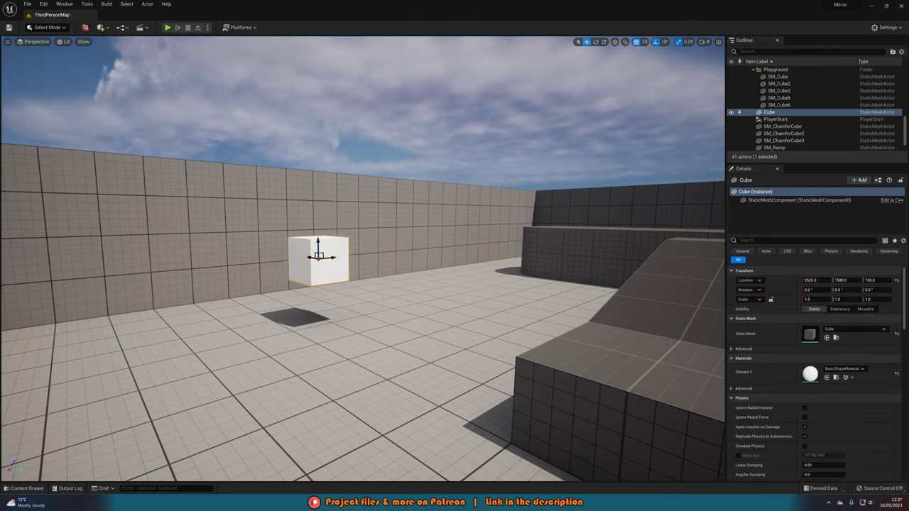
- Scale the cube to 0.25, 8.5, 3.25 as a thin wide panel and position it at 2870, 1580, 190
{"action": "key", "text": "r"}
{"action": "left_click_drag", "start_coordinate": [331, 257], "coordinate": [270, 218]}
{"action": "key", "text": "w"}
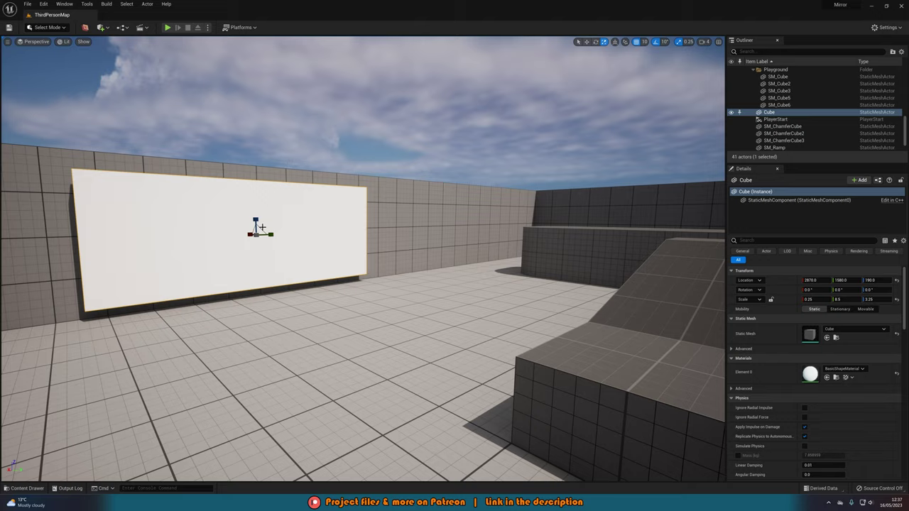
- Move the panel along its thickness direction against the wall and deselect it
{"action": "key", "text": "w"}
{"action": "right_click_drag", "start_coordinate": [263, 227], "coordinate": [341, 226]}
{"action": "key", "text": "a"}
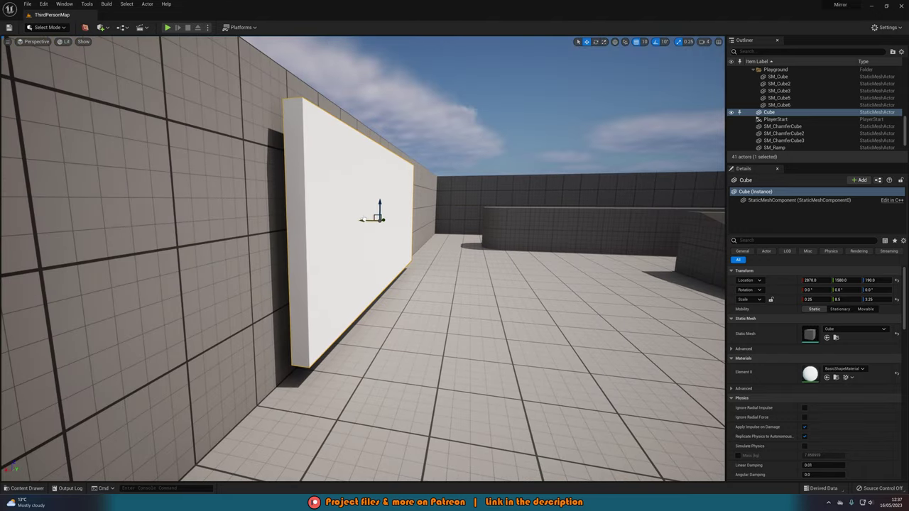
{"action": "left_click_drag", "start_coordinate": [360, 220], "coordinate": [345, 219]}
{"action": "key", "text": "Escape"}
- Apply the M_Mirror material to the white wall panel
{"action": "right_click_drag", "start_coordinate": [378, 265], "coordinate": [270, 263]}
{"action": "key", "text": "d"}
{"action": "key", "text": "ctrl+space"}
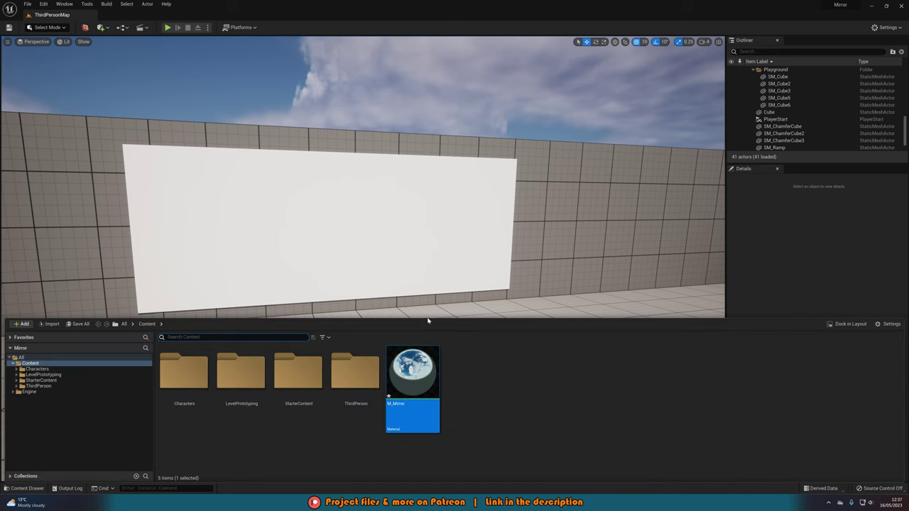
{"action": "left_click_drag", "start_coordinate": [418, 371], "coordinate": [357, 241]}
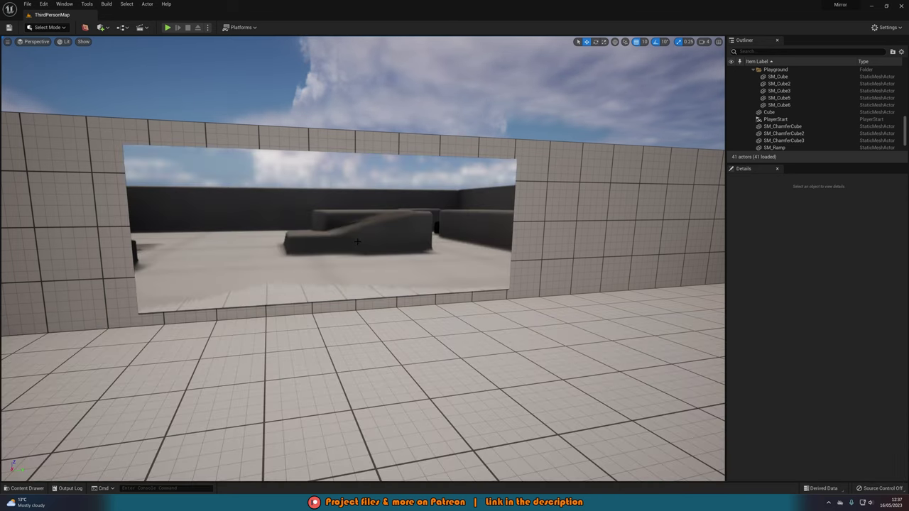
- Examine the reflections in the wall mirror up close and from several positions
{"action": "key", "text": "w"}
{"action": "right_click_drag", "start_coordinate": [391, 259], "coordinate": [299, 245]}
{"action": "key", "text": "d"}
{"action": "key", "text": "a"}
{"action": "key", "text": "d"}
{"action": "right_click_drag", "start_coordinate": [359, 263], "coordinate": [387, 259]}
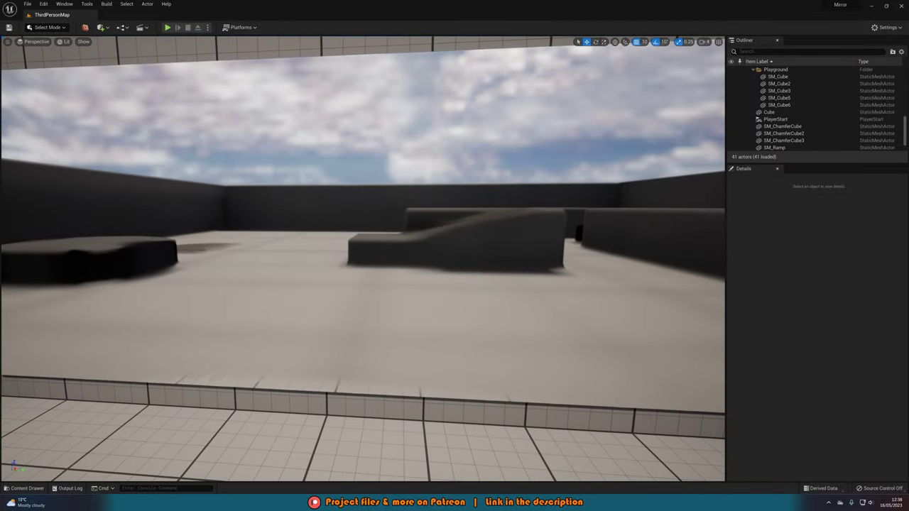
- Place a Planar Reflection actor in front of the mirror panel, at about 2900, 1520, 210
{"action": "right_click_drag", "start_coordinate": [387, 260], "coordinate": [412, 260]}
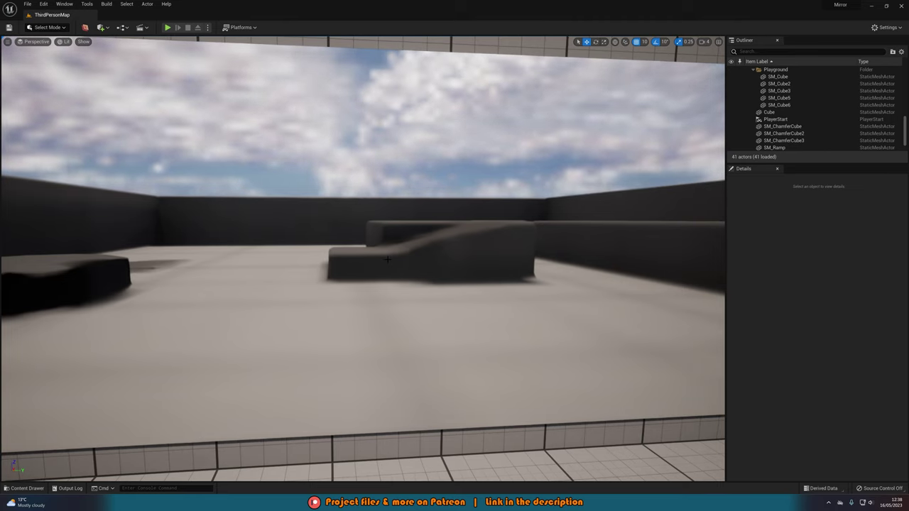
{"action": "mouse_move", "coordinate": [388, 259]}
{"action": "right_mouse_down"}
{"action": "mouse_move", "coordinate": [398, 260]}
{"action": "mouse_move", "coordinate": [383, 262]}
{"action": "right_mouse_up"}
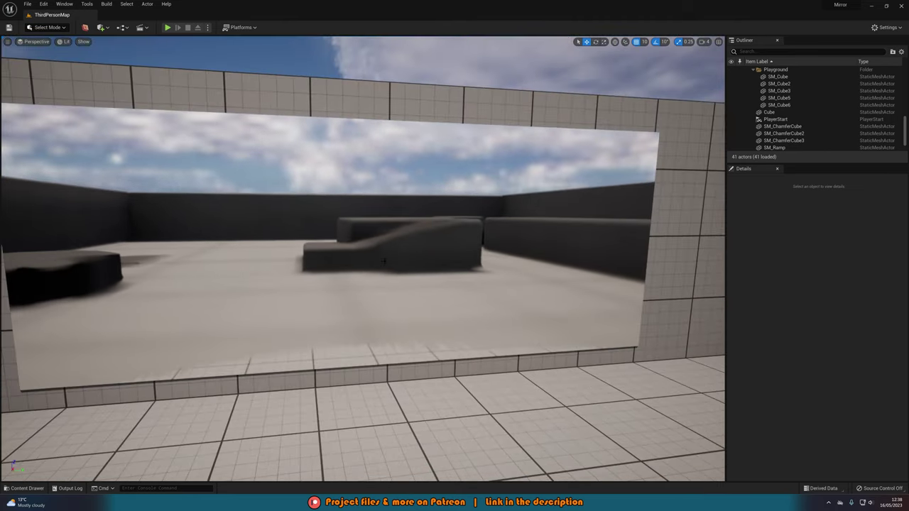
{"action": "left_click", "coordinate": [103, 30]}
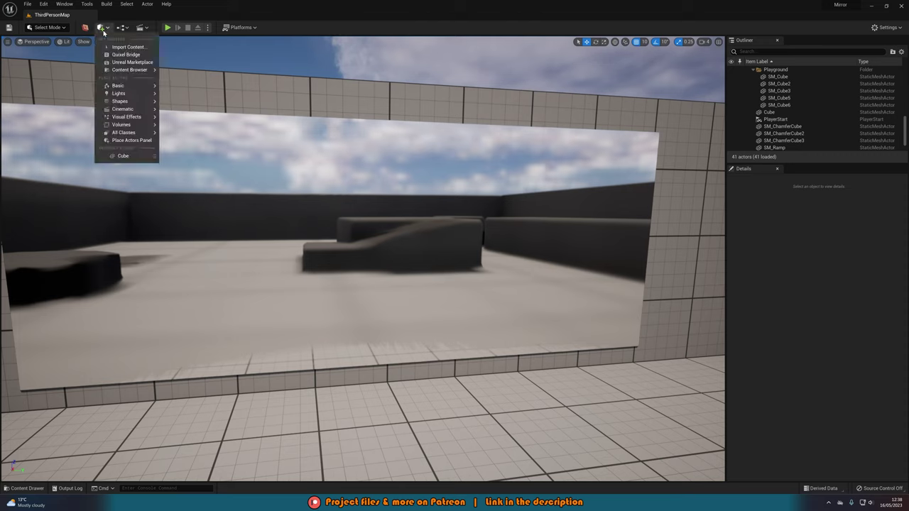
{"action": "type", "text": "plan"}
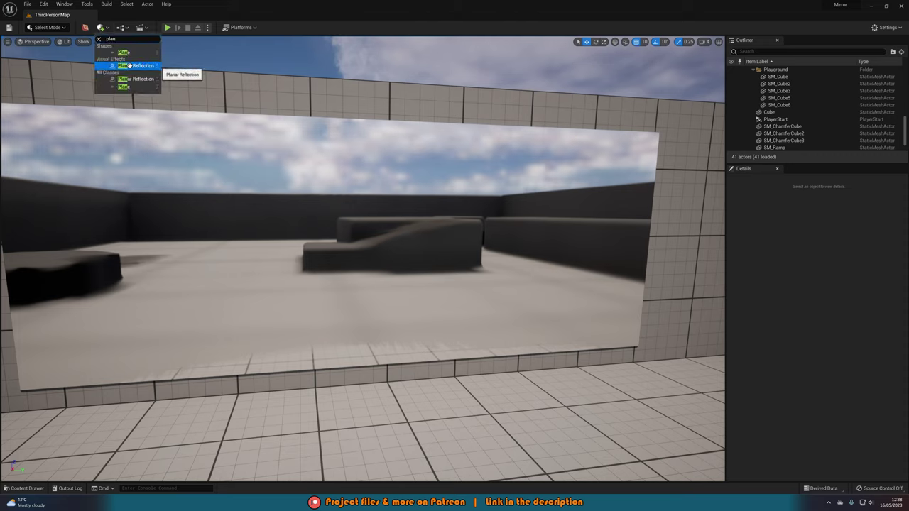
{"action": "left_click_drag", "start_coordinate": [128, 66], "coordinate": [331, 232]}
{"action": "right_click_drag", "start_coordinate": [331, 232], "coordinate": [426, 263]}
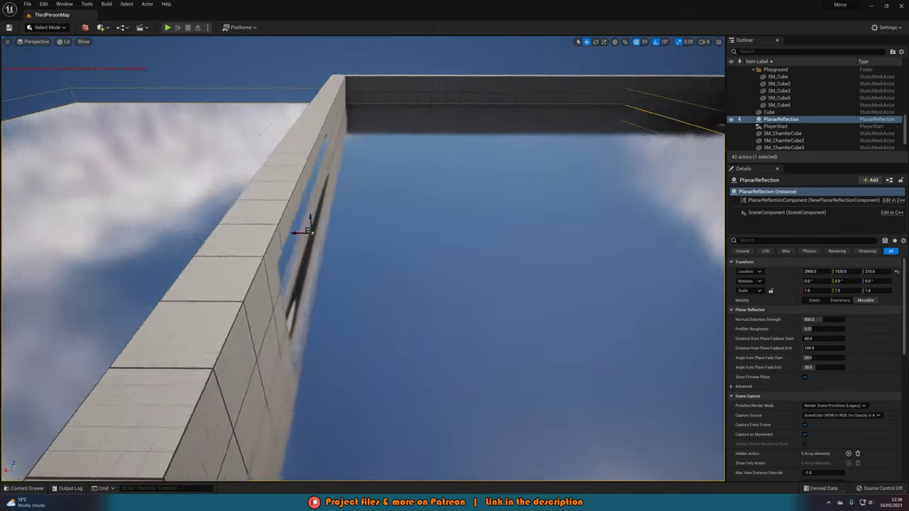
{"action": "right_click_drag", "start_coordinate": [414, 155], "coordinate": [465, 171]}
{"action": "right_click_drag", "start_coordinate": [414, 154], "coordinate": [341, 146]}
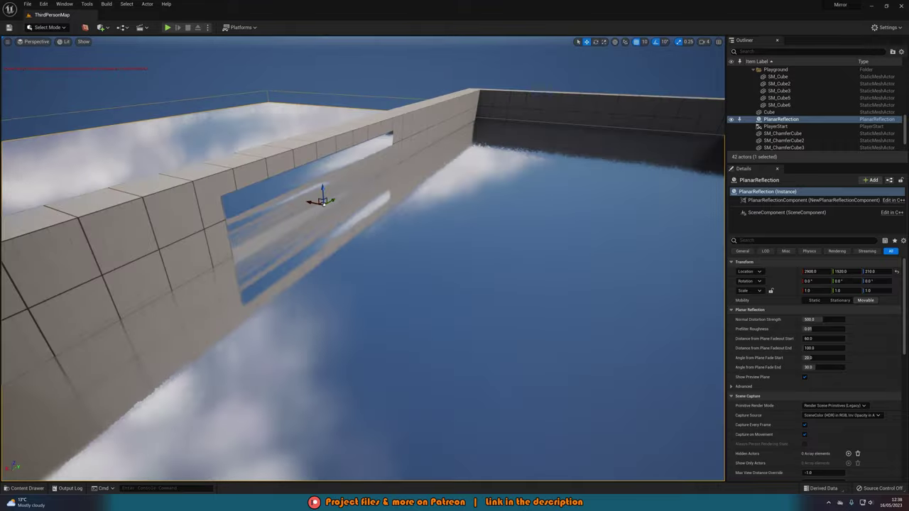
{"action": "right_click_drag", "start_coordinate": [378, 184], "coordinate": [378, 183]}
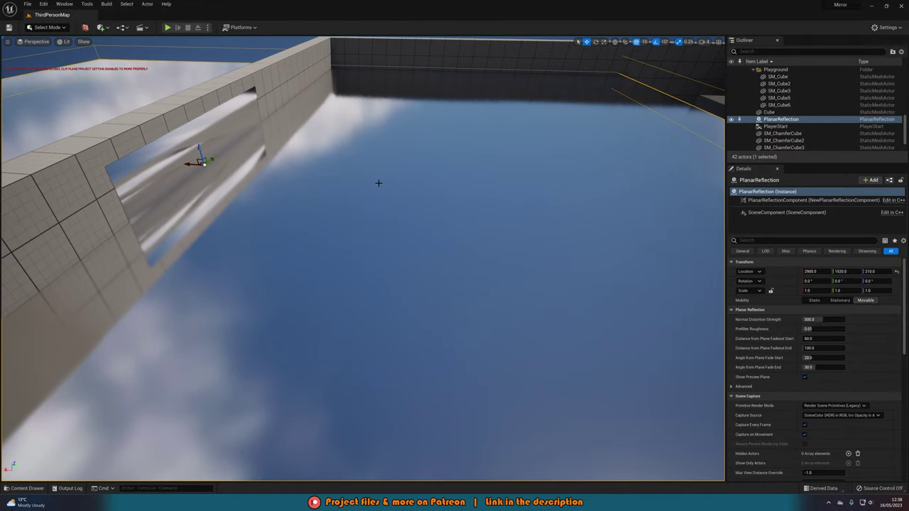
{"action": "key", "text": "g"}
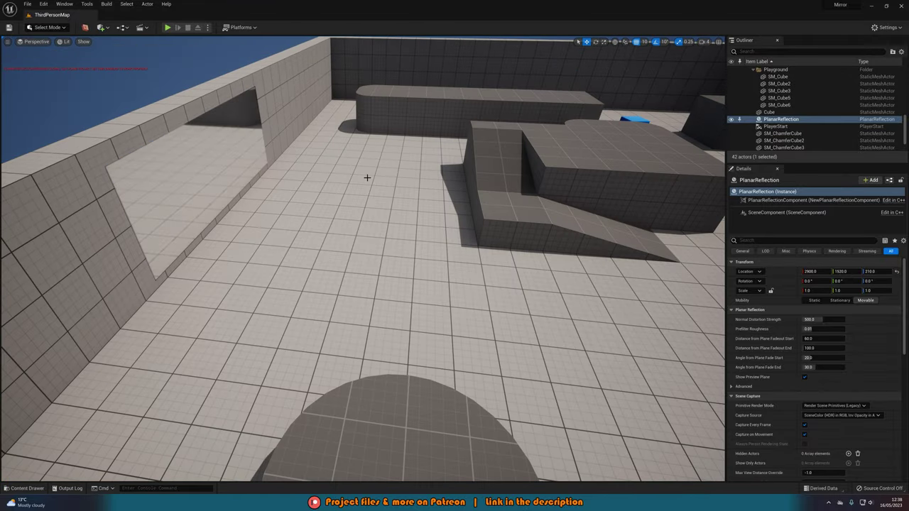
{"action": "key", "text": "g"}
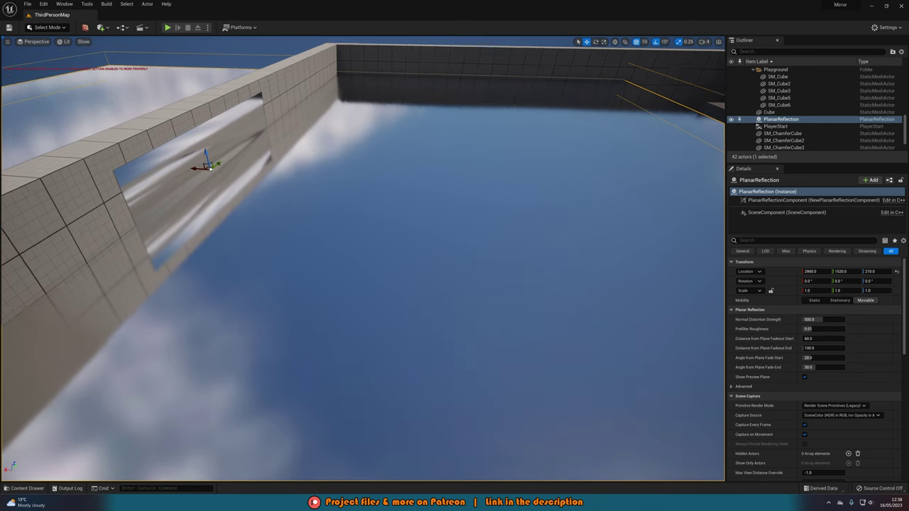
- Turn the planar reflection upright with a 90° Y rotation and set its X and Y scale to 0.25
{"action": "right_click_drag", "start_coordinate": [310, 182], "coordinate": [310, 182]}
{"action": "left_click_drag", "start_coordinate": [308, 196], "coordinate": [292, 211]}
{"action": "key", "text": "r"}
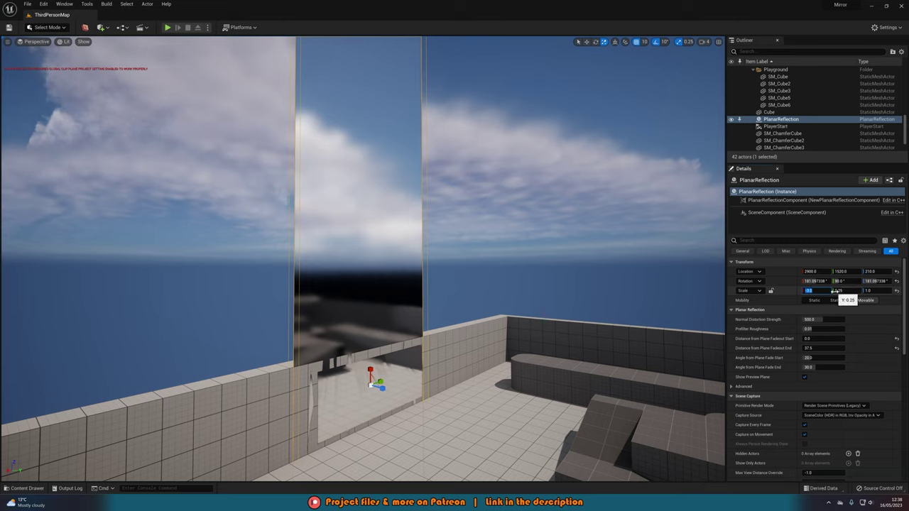
{"action": "type", "text": ".25"}
{"action": "key", "text": "Return"}
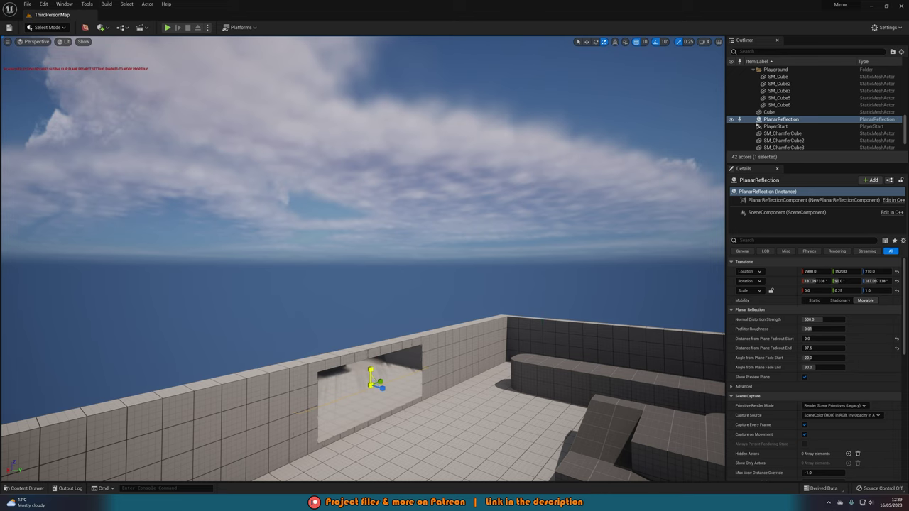
{"action": "key", "text": "f"}
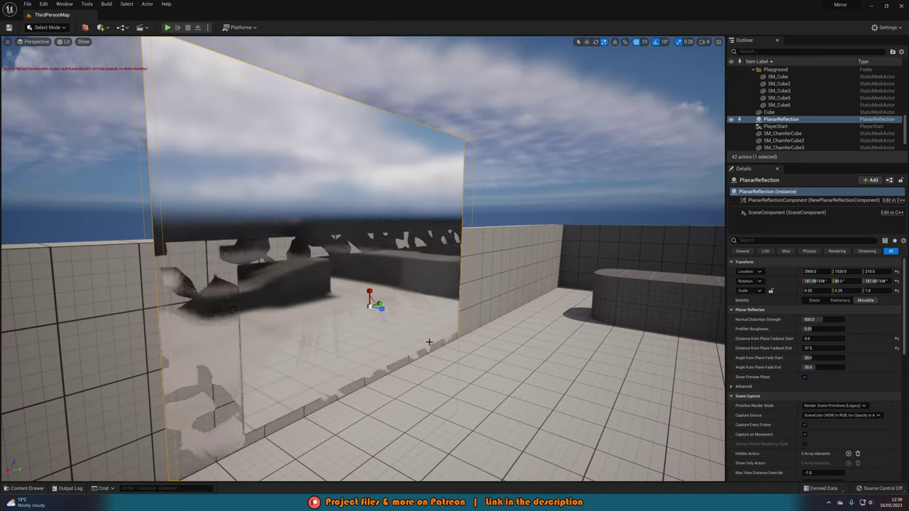
- Move the planar reflection along the wall to Y 1590 so that it covers both ends of the mirror panel
{"action": "key", "text": "a"}
{"action": "right_click_drag", "start_coordinate": [430, 319], "coordinate": [416, 148]}
{"action": "left_click_drag", "start_coordinate": [416, 149], "coordinate": [376, 50], "text": "alt"}
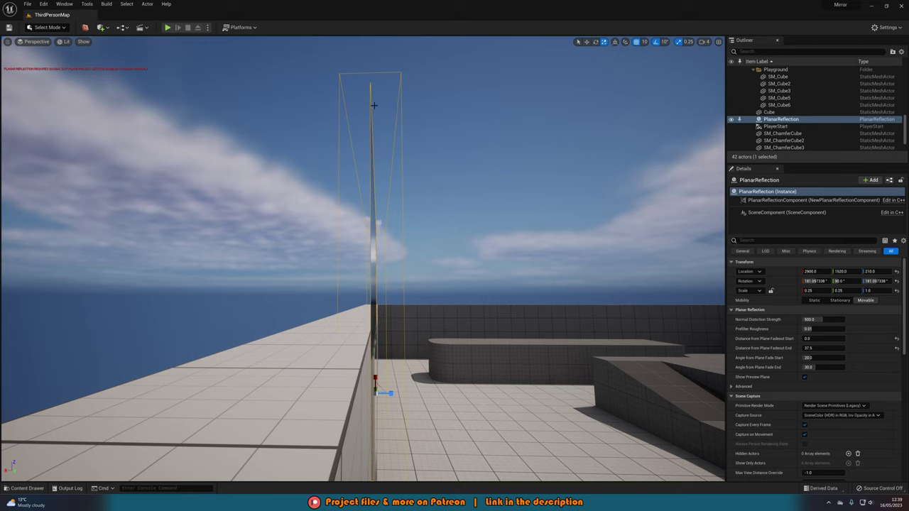
{"action": "left_click_drag", "start_coordinate": [374, 105], "coordinate": [353, 213], "text": "alt"}
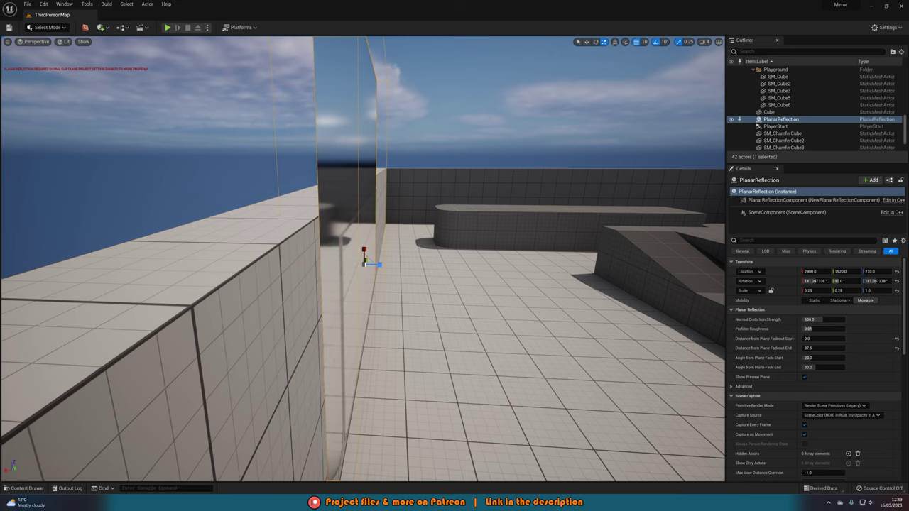
{"action": "key", "text": "d"}
{"action": "right_click_drag", "start_coordinate": [436, 270], "coordinate": [341, 274]}
{"action": "key", "text": "w"}
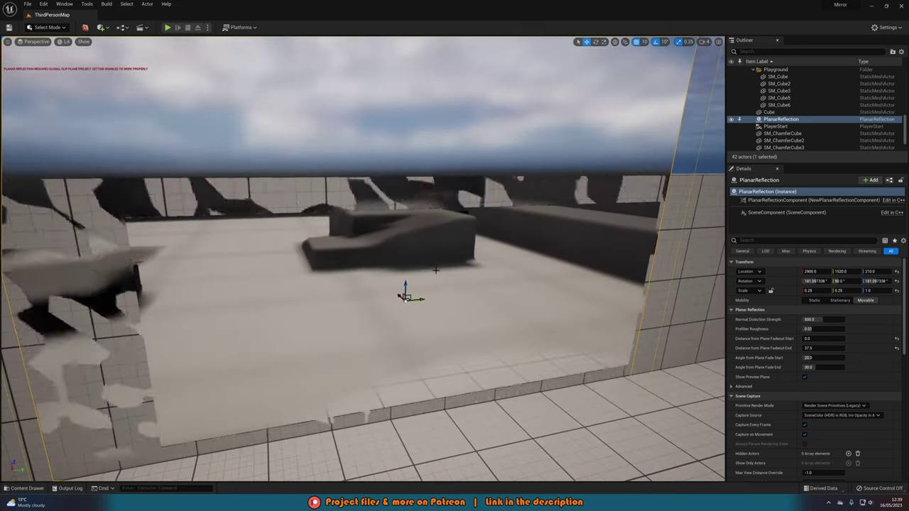
{"action": "left_click_drag", "start_coordinate": [426, 302], "coordinate": [467, 303]}
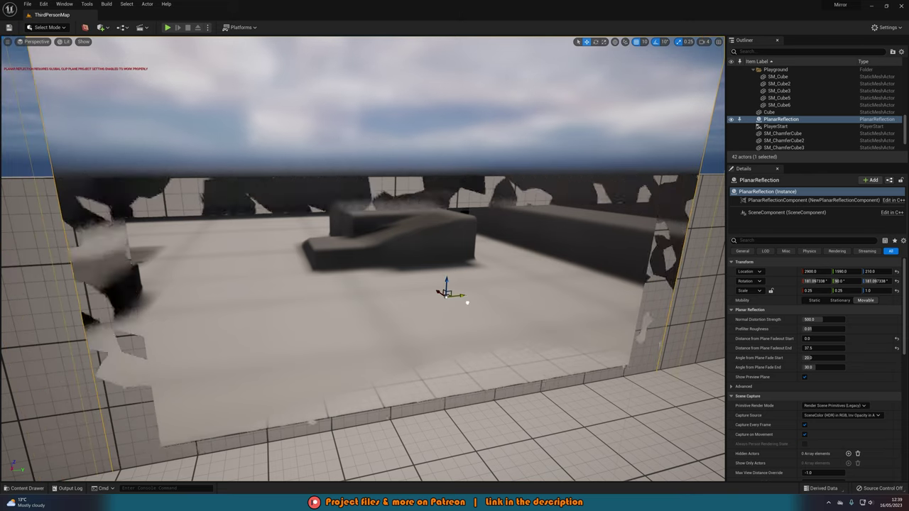
- Set the planar reflection's X scale to 0.1 and shift it perpendicular to the wall to about X 2895
{"action": "right_click_drag", "start_coordinate": [476, 296], "coordinate": [522, 296]}
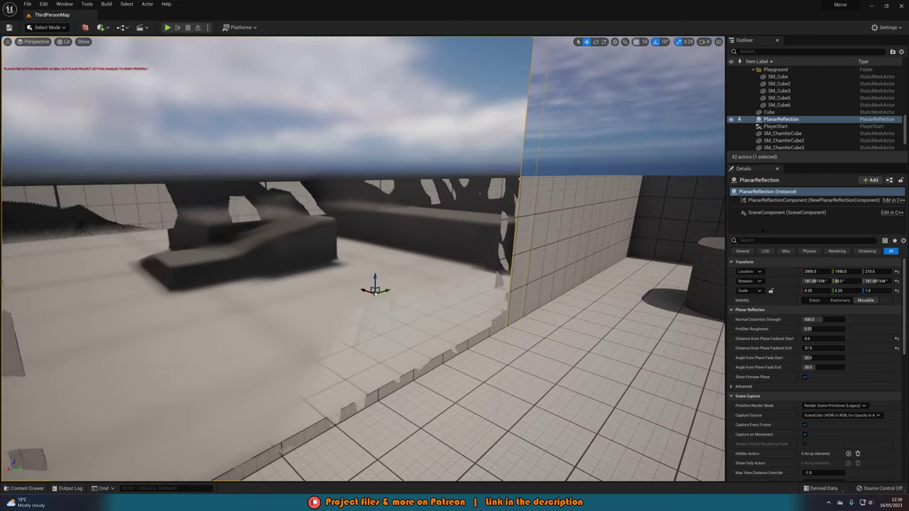
{"action": "type", "text": "0.1"}
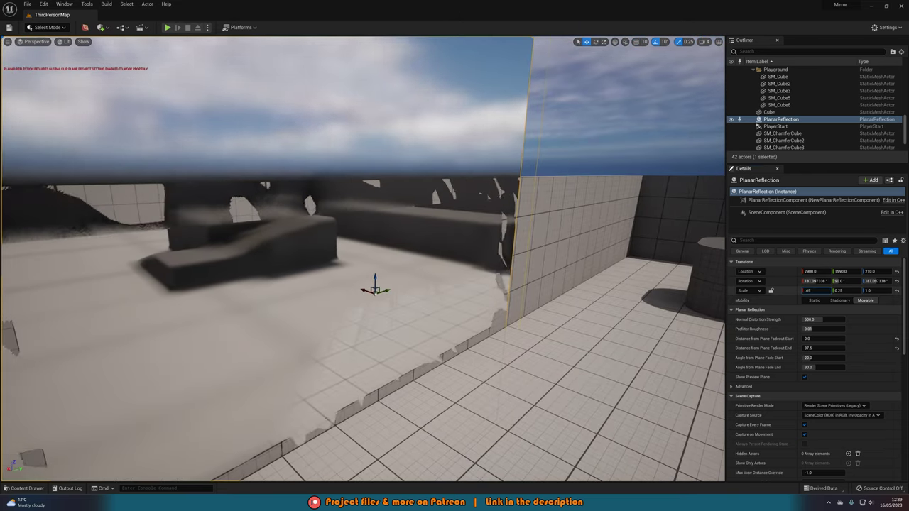
{"action": "key", "text": "Tab"}
{"action": "left_click_drag", "start_coordinate": [430, 272], "coordinate": [433, 272]}
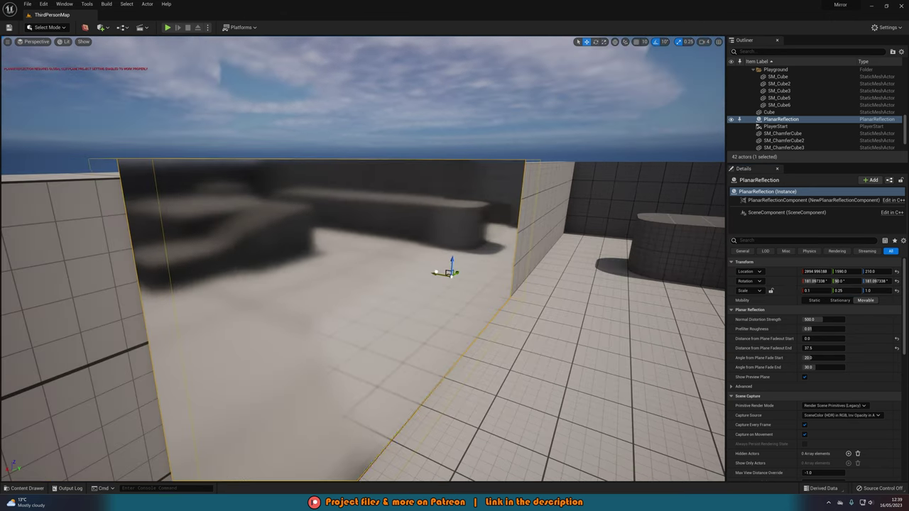
- Examine the mirror panel's reflections from several positions with the planar reflection deselected
{"action": "right_click_drag", "start_coordinate": [434, 272], "coordinate": [369, 266]}
{"action": "left_click_drag", "start_coordinate": [387, 227], "coordinate": [372, 213]}
{"action": "key", "text": "Escape"}
{"action": "key", "text": "a"}
{"action": "right_click_drag", "start_coordinate": [414, 284], "coordinate": [384, 294]}
{"action": "key", "text": "d"}
{"action": "key", "text": "a"}
{"action": "right_click_drag", "start_coordinate": [479, 293], "coordinate": [458, 293]}
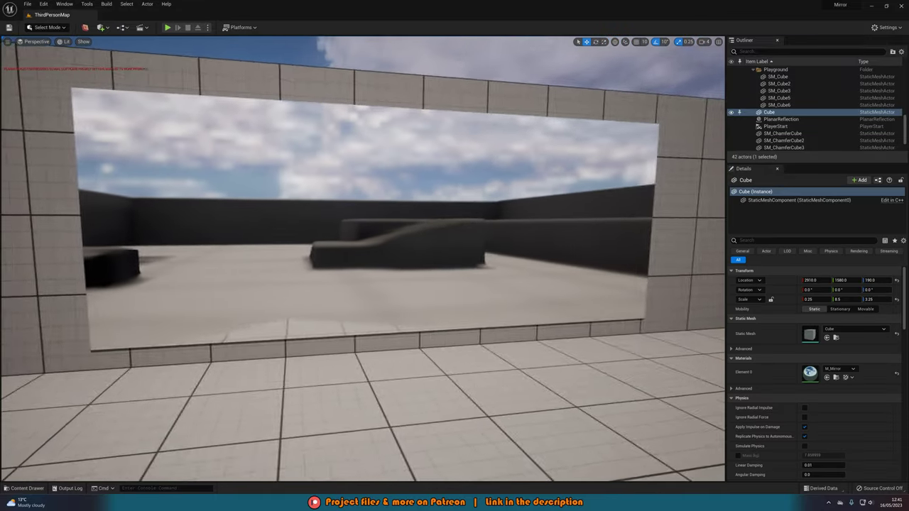
{"action": "right_click_drag", "start_coordinate": [389, 239], "coordinate": [405, 231]}
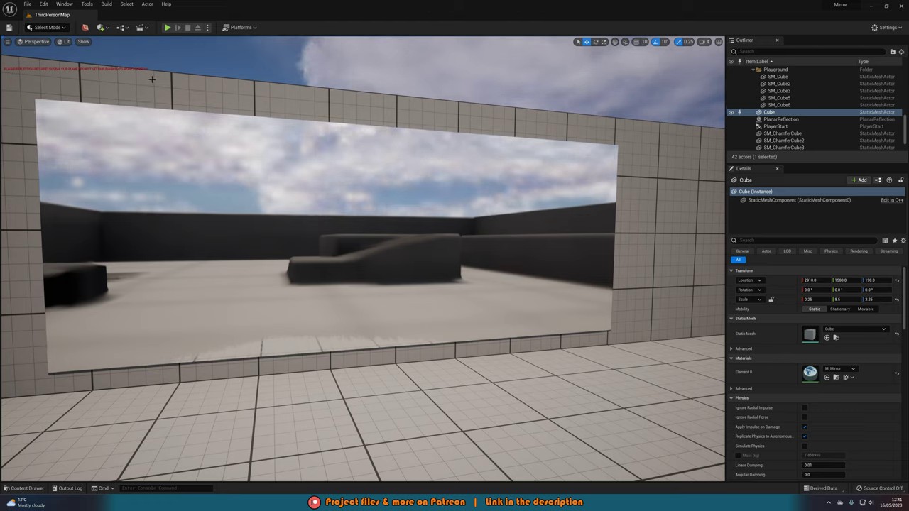
- Enable Support global clip plane for Planar Reflections in the project's rendering settings and restart the editor
{"action": "left_click", "coordinate": [46, 6]}
{"action": "left_click", "coordinate": [65, 106]}
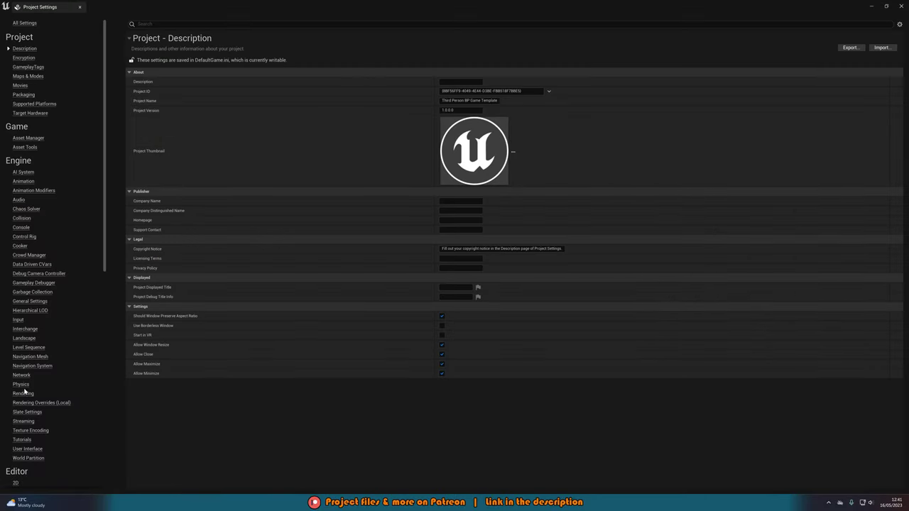
{"action": "left_click", "coordinate": [22, 393]}
{"action": "scroll", "coordinate": [308, 253], "scroll_direction": "down", "scroll_amount": 1}
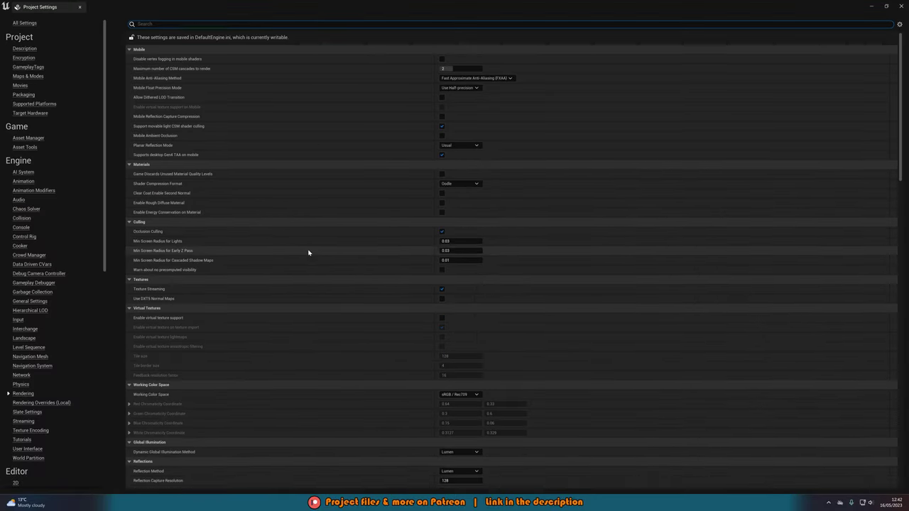
{"action": "scroll", "coordinate": [308, 252], "scroll_direction": "down", "scroll_amount": 3}
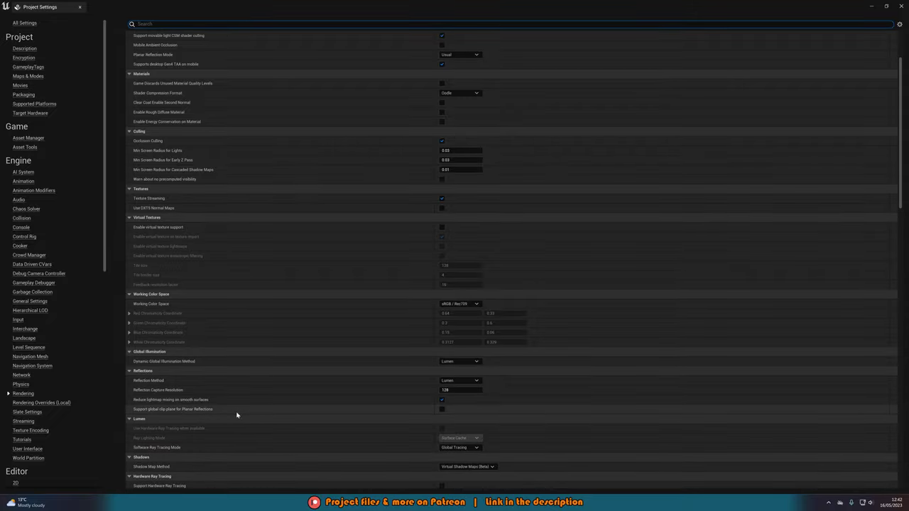
{"action": "left_click", "coordinate": [442, 410]}
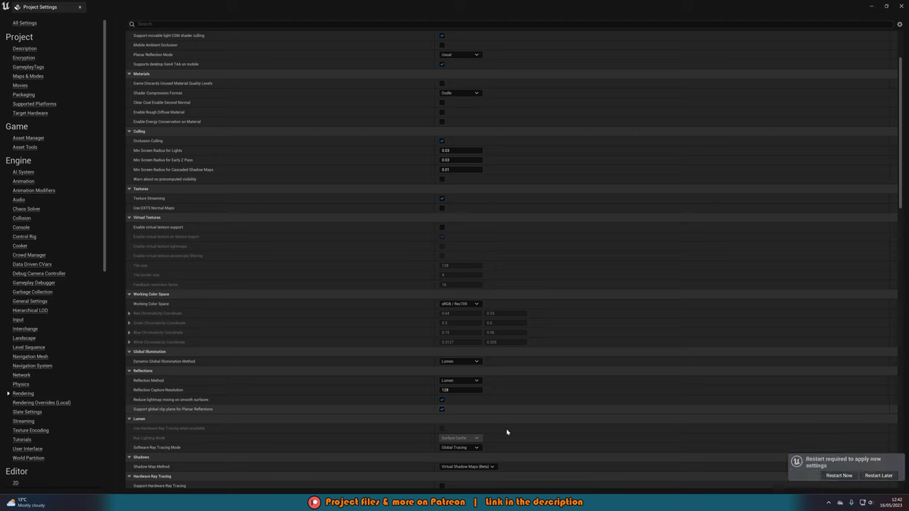
{"action": "left_click", "coordinate": [839, 476]}
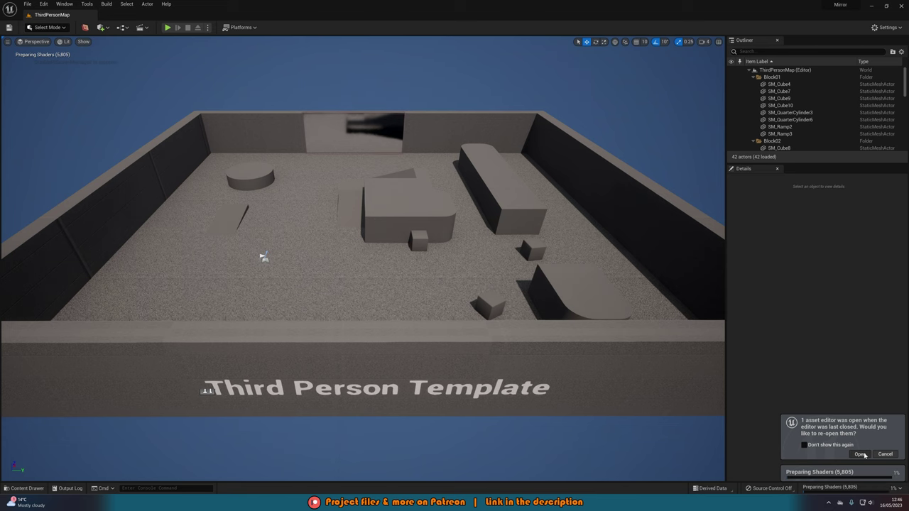
- Reopen the M_Mirror material editor from the previous session, maximize it, and minimize it to return to the level
{"action": "left_click", "coordinate": [860, 454]}
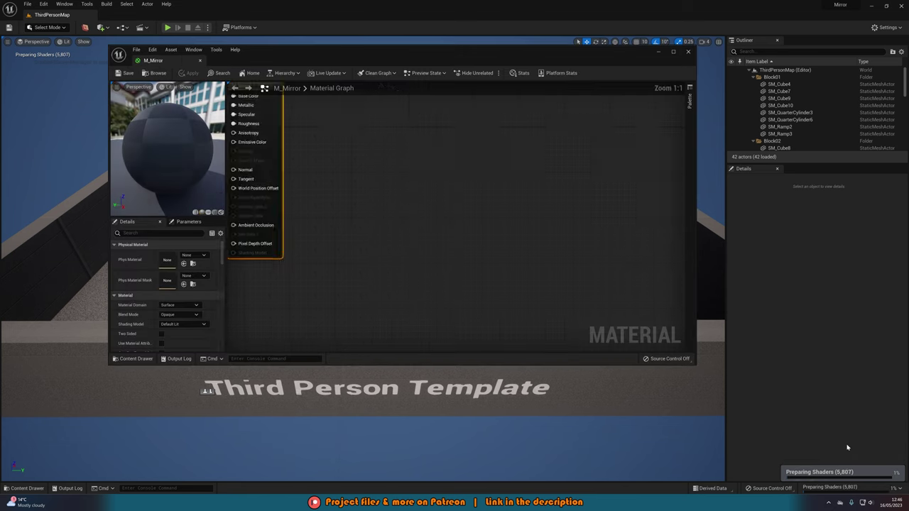
{"action": "left_click_drag", "start_coordinate": [440, 44], "coordinate": [440, 4]}
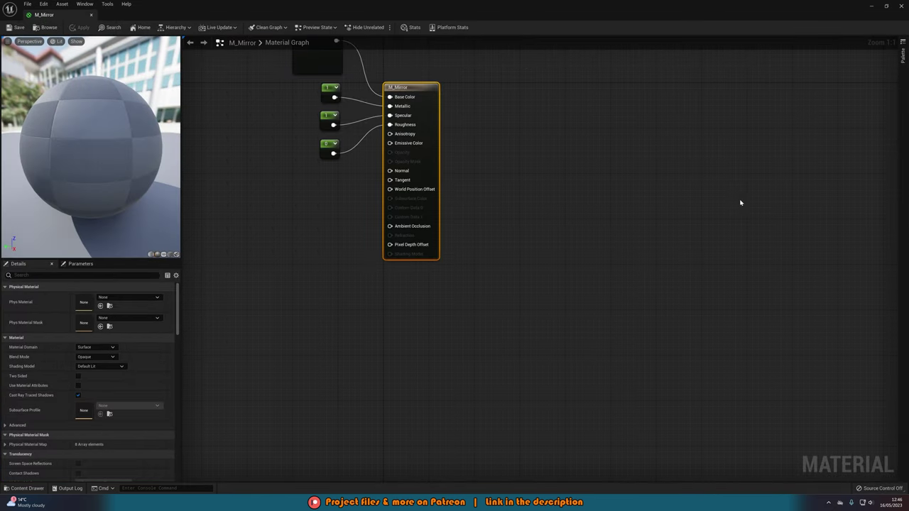
{"action": "left_click", "coordinate": [870, 6]}
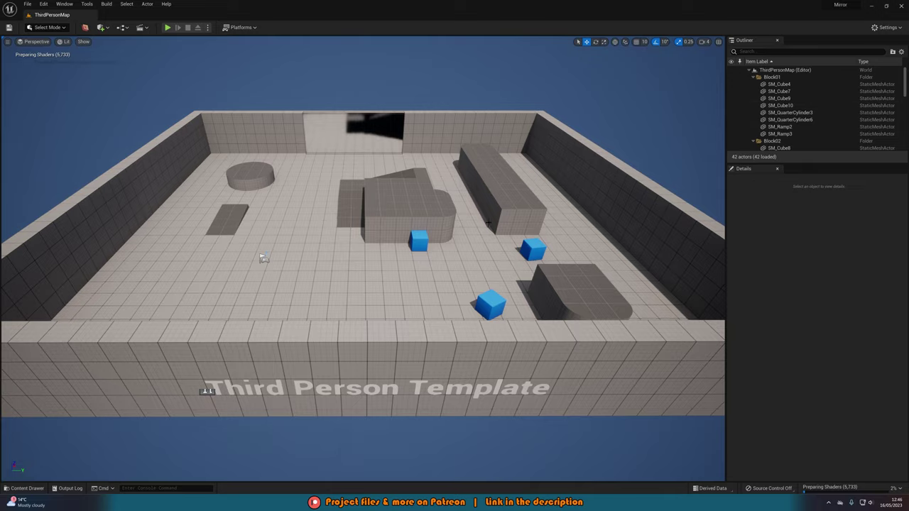
- Set the project's Dynamic Global Illumination Method to Screen Space (Beta) and return to the level
{"action": "key", "text": "w"}
{"action": "right_click_drag", "start_coordinate": [363, 258], "coordinate": [348, 198]}
{"action": "key", "text": "w"}
{"action": "right_click_drag", "start_coordinate": [475, 209], "coordinate": [521, 209]}
{"action": "key", "text": "q"}
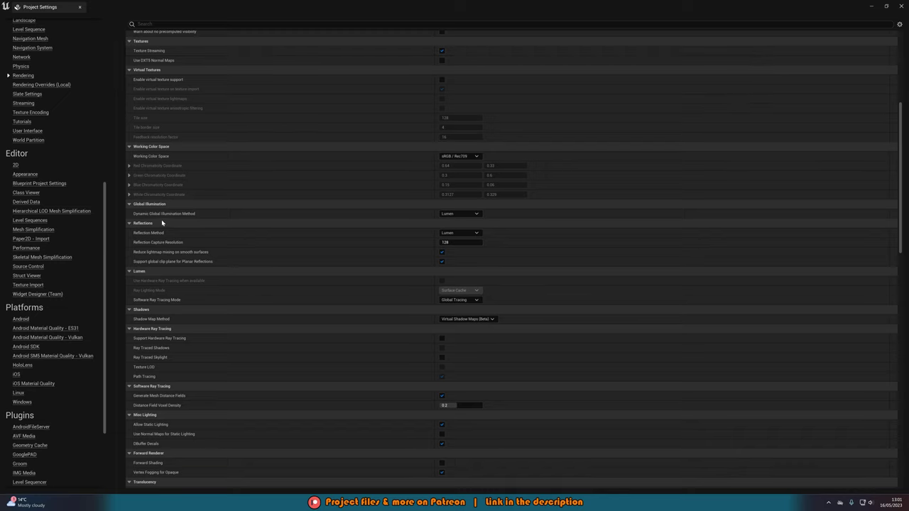
{"action": "left_click", "coordinate": [454, 214]}
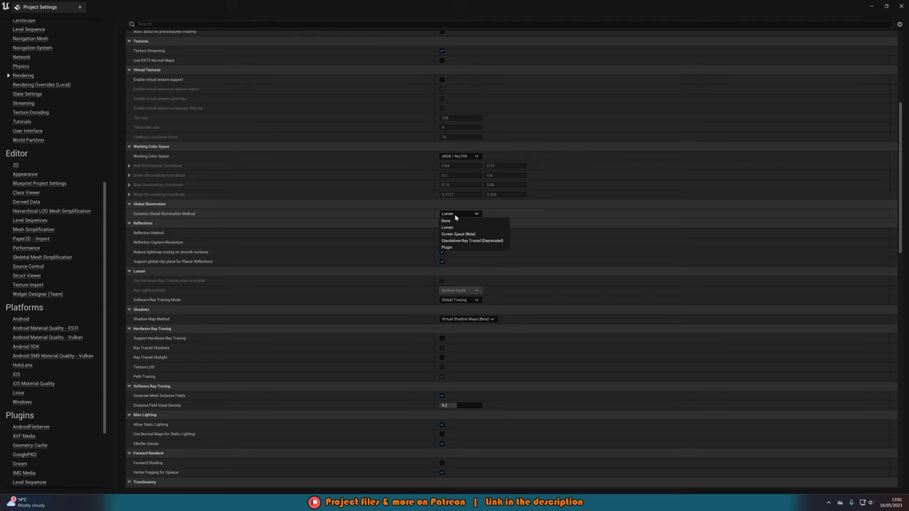
{"action": "left_click", "coordinate": [458, 235]}
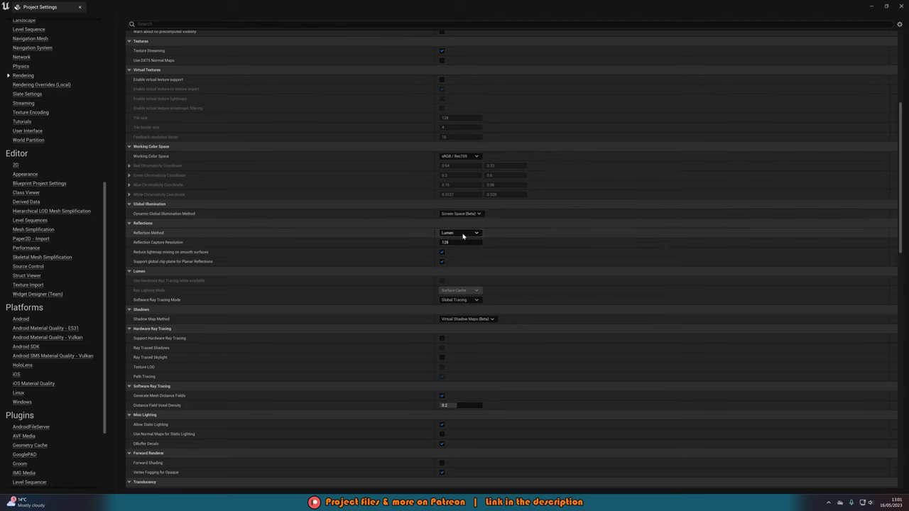
{"action": "left_click", "coordinate": [871, 7]}
- Check the mirror from the side, play the level, and walk the character up to it to test the reflections
{"action": "key", "text": "d"}
{"action": "right_click_drag", "start_coordinate": [524, 172], "coordinate": [500, 172]}
{"action": "key", "text": "a"}
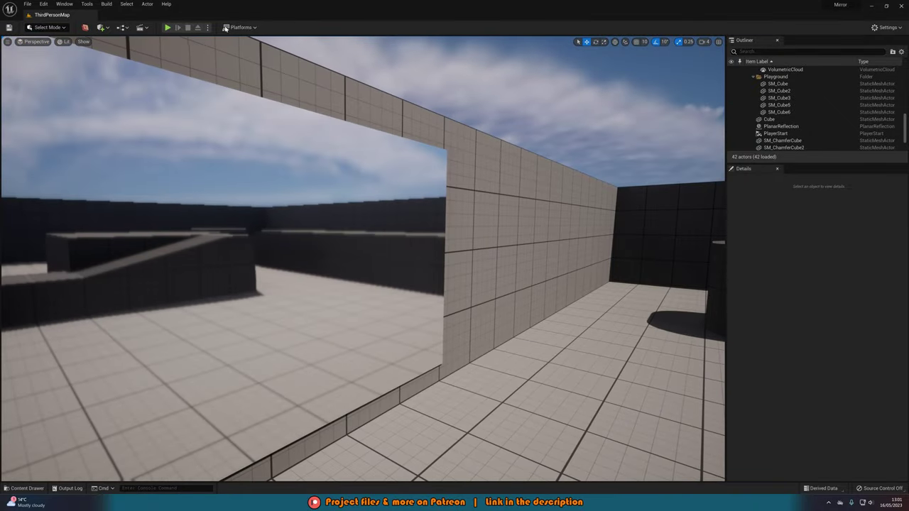
{"action": "left_click", "coordinate": [171, 28]}
{"action": "key", "text": "w"}
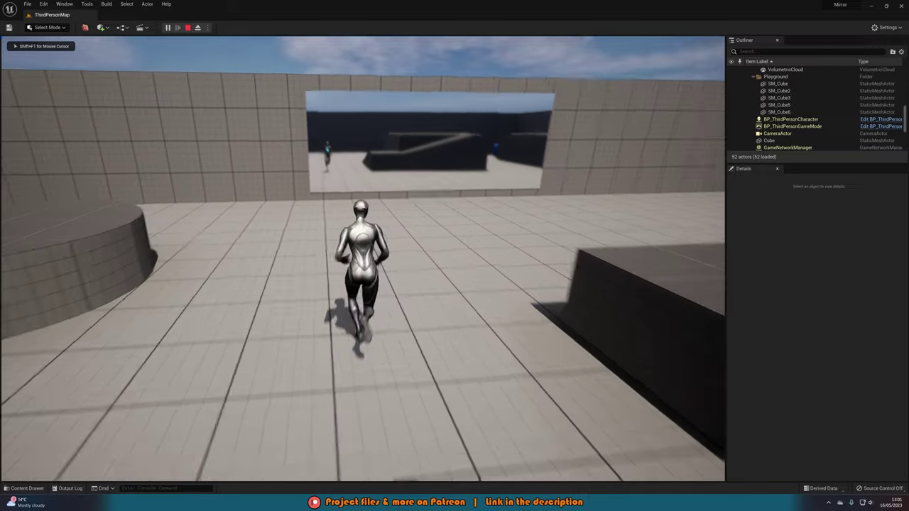
{"action": "key", "text": "d"}
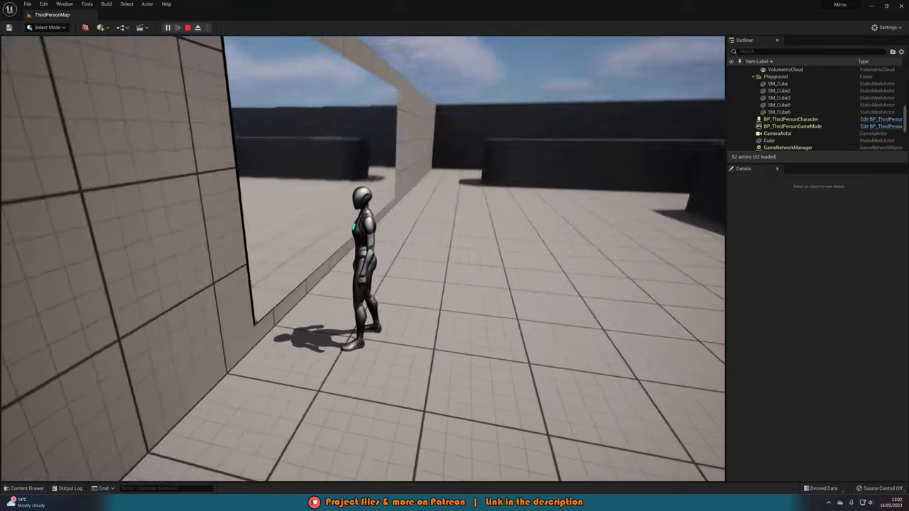
- Run the character back and forth, jump, and walk up to the wall mirror to examine its reflection from different distances and angles
{"action": "key", "text": "w"}
{"action": "key", "text": "d"}
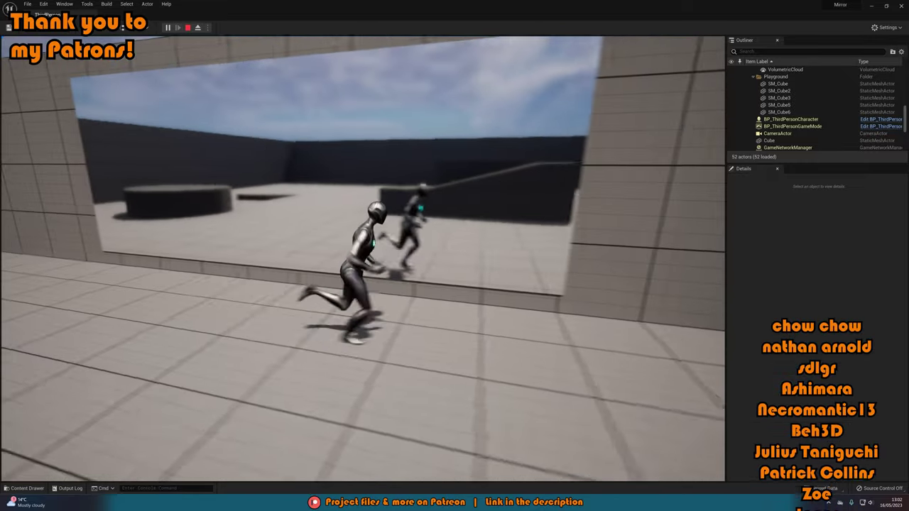
{"action": "key", "text": "w"}
{"action": "key", "text": "d"}
{"action": "key", "text": "a"}
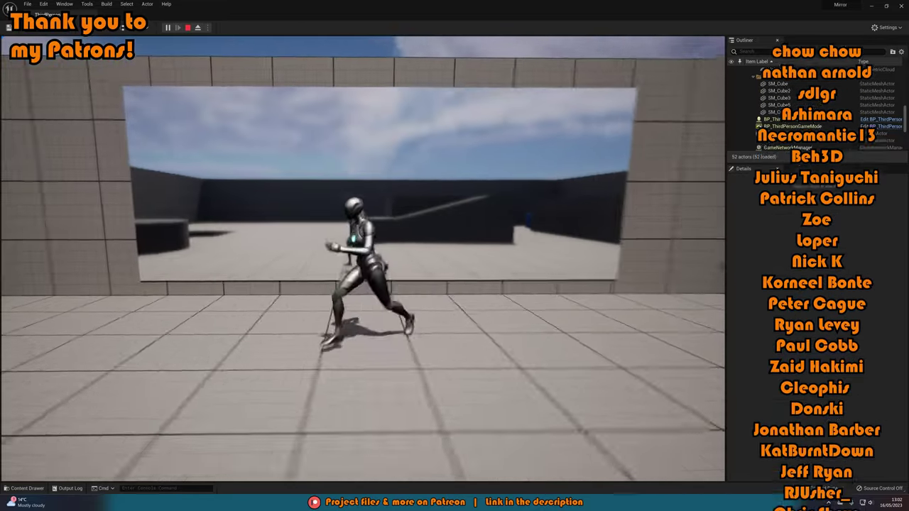
{"action": "key", "text": "s"}
{"action": "key", "text": "space"}
{"action": "key", "text": "w"}
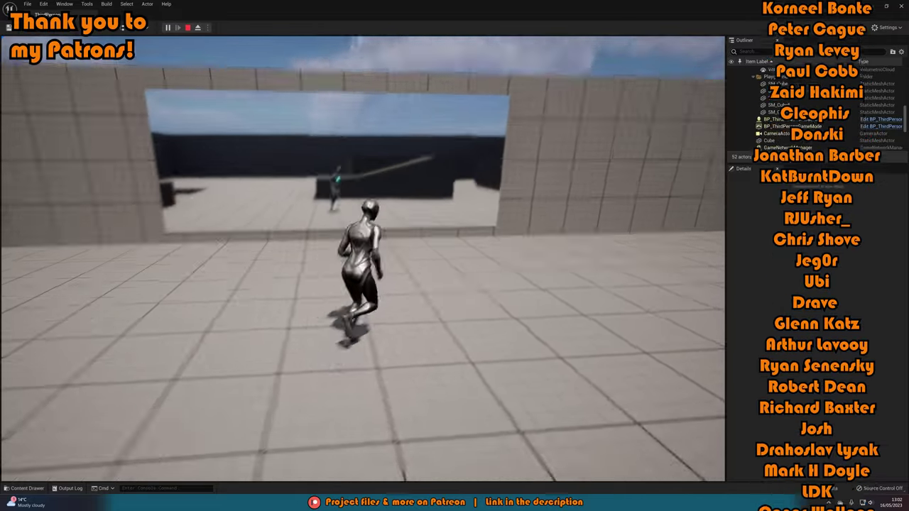
{"action": "key", "text": "d"}
{"action": "key", "text": "a"}
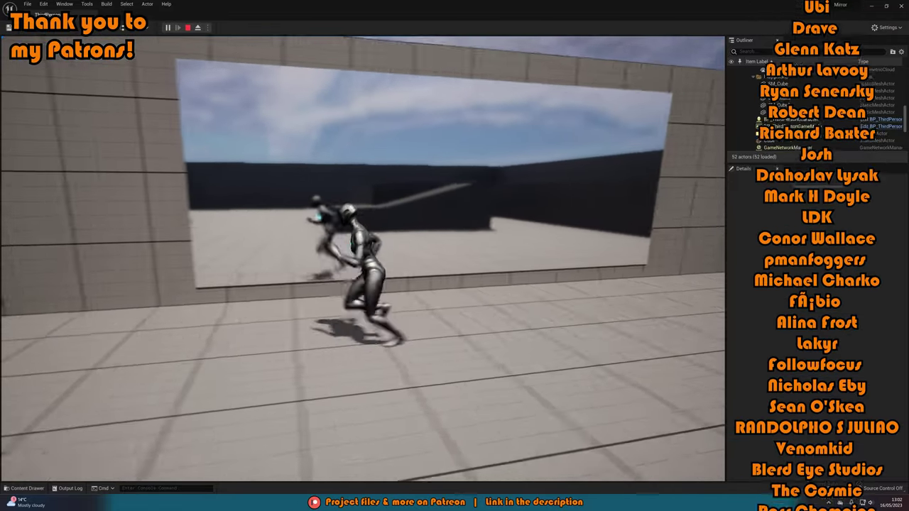
{"action": "key", "text": "d"}
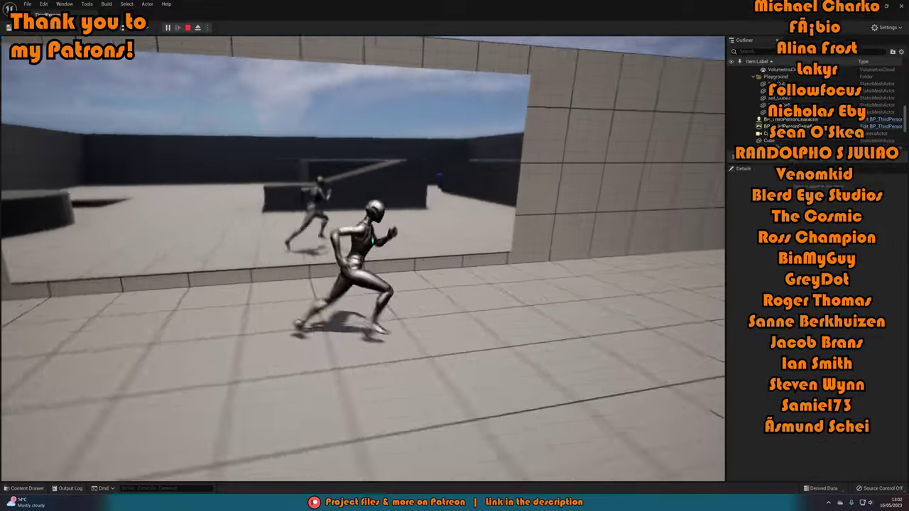
{"action": "key", "text": "w"}
{"action": "key", "text": "a"}
{"action": "key", "text": "w"}
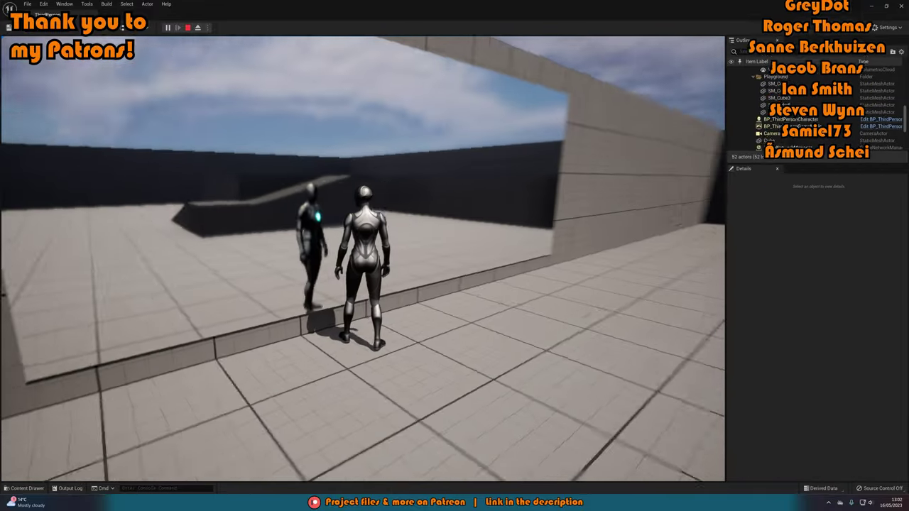